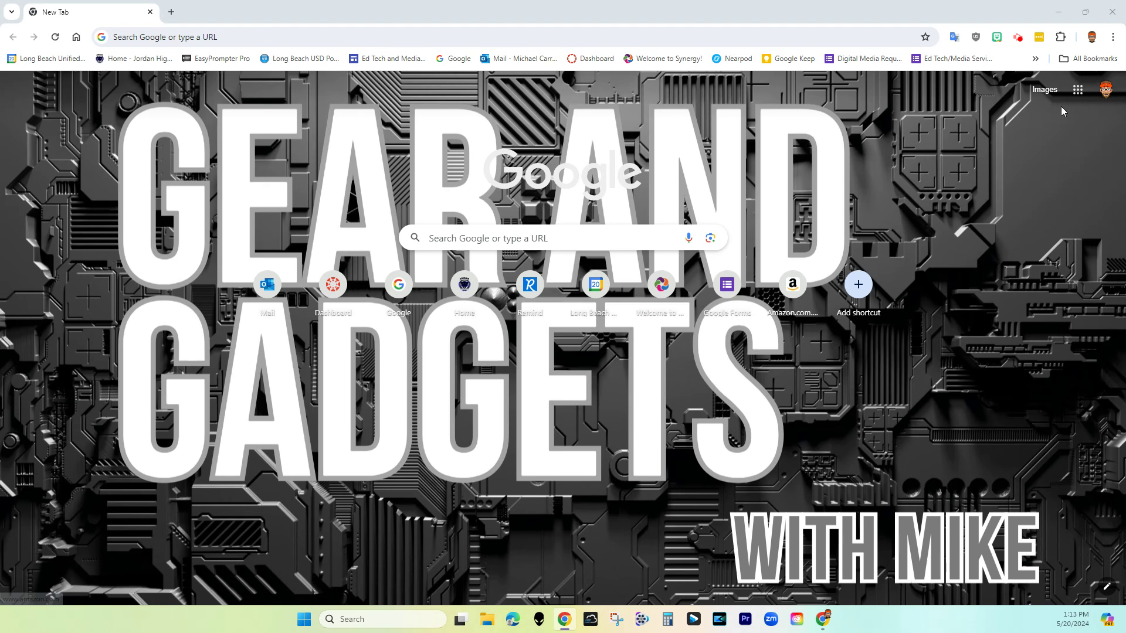
Open Google Forms from the Google apps grid on Chrome's New Tab page
left_click(1075, 93)
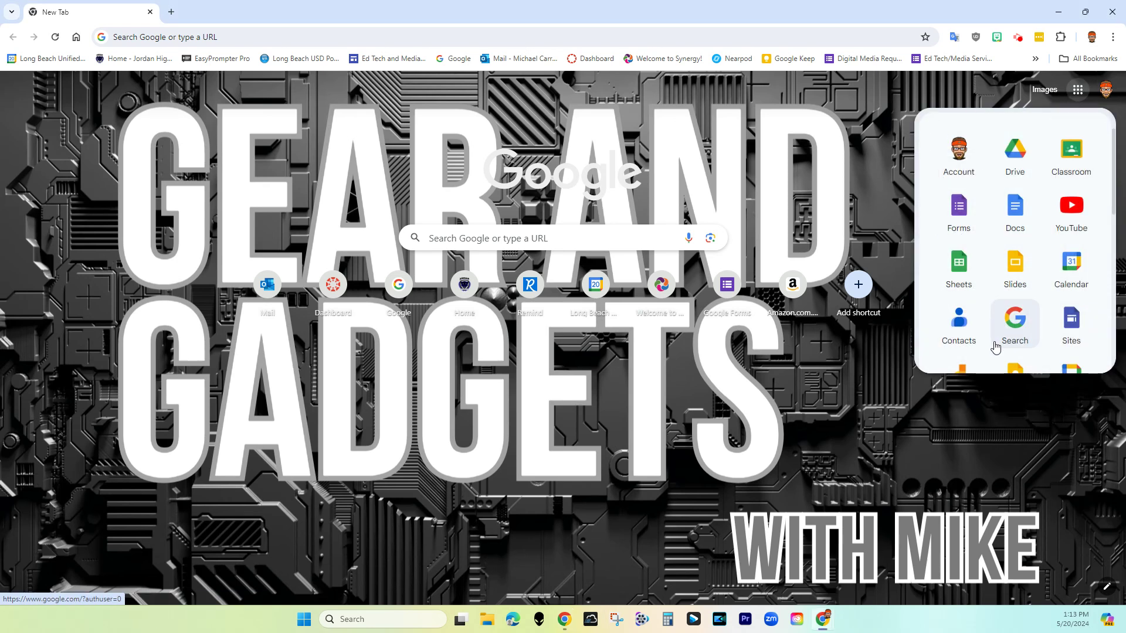
left_click(958, 209)
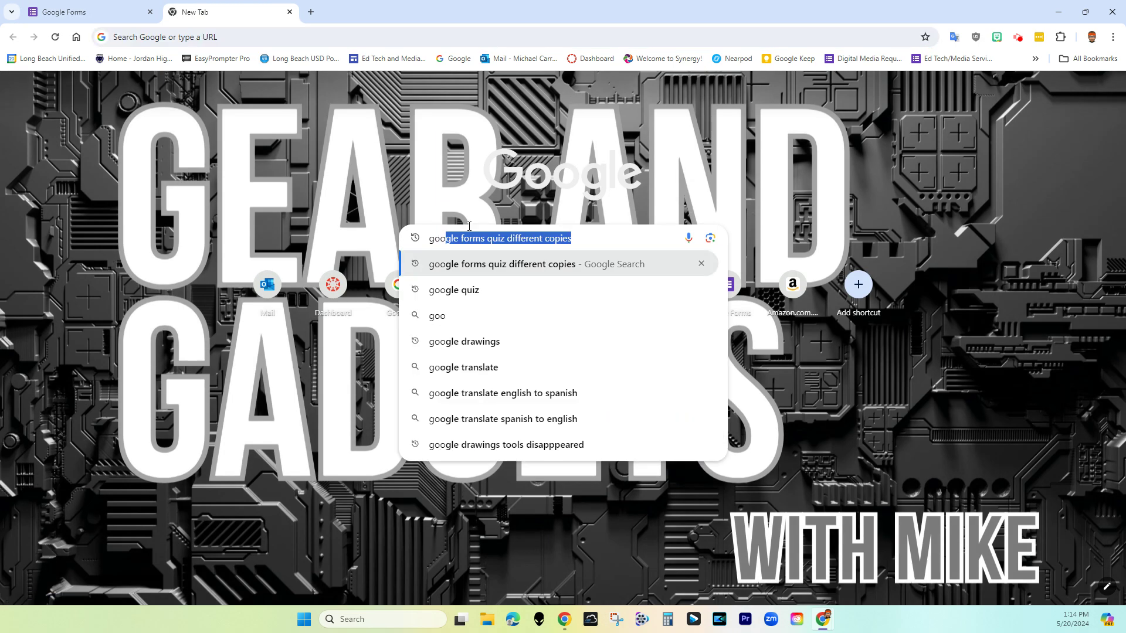
key("Return")
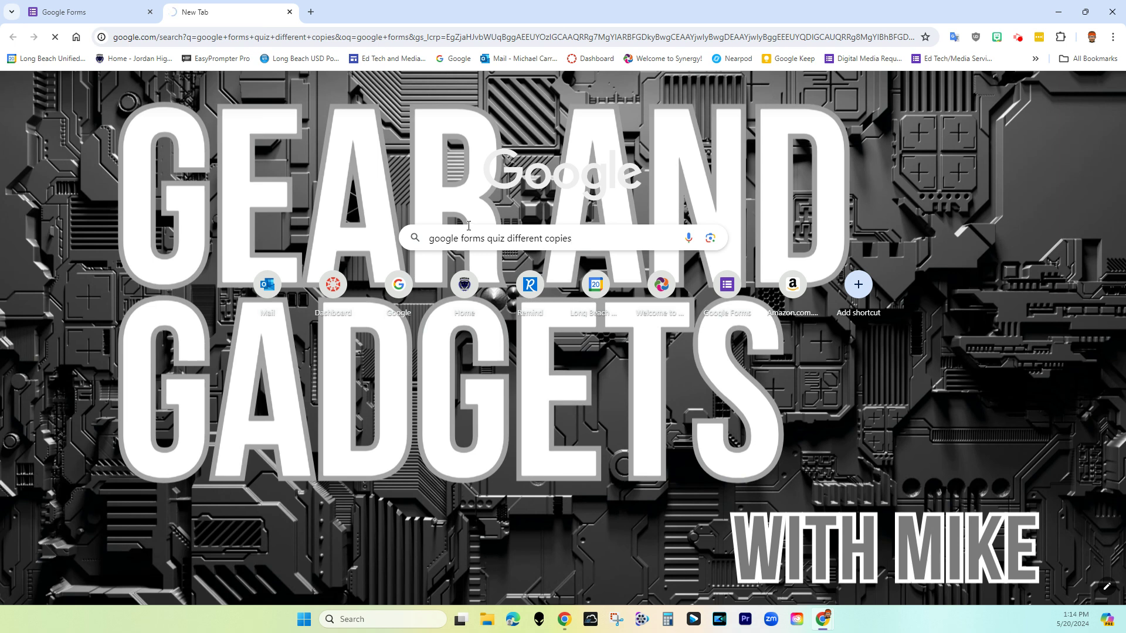
left_click_drag(583, 237, 486, 238)
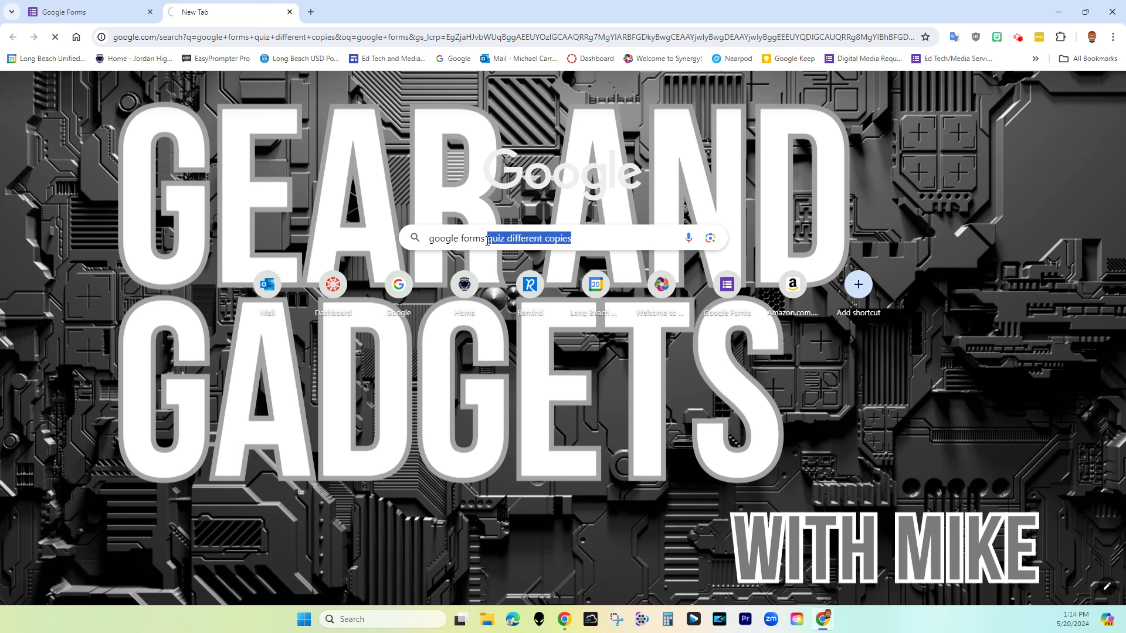
key("BackSpace")
key("Return")
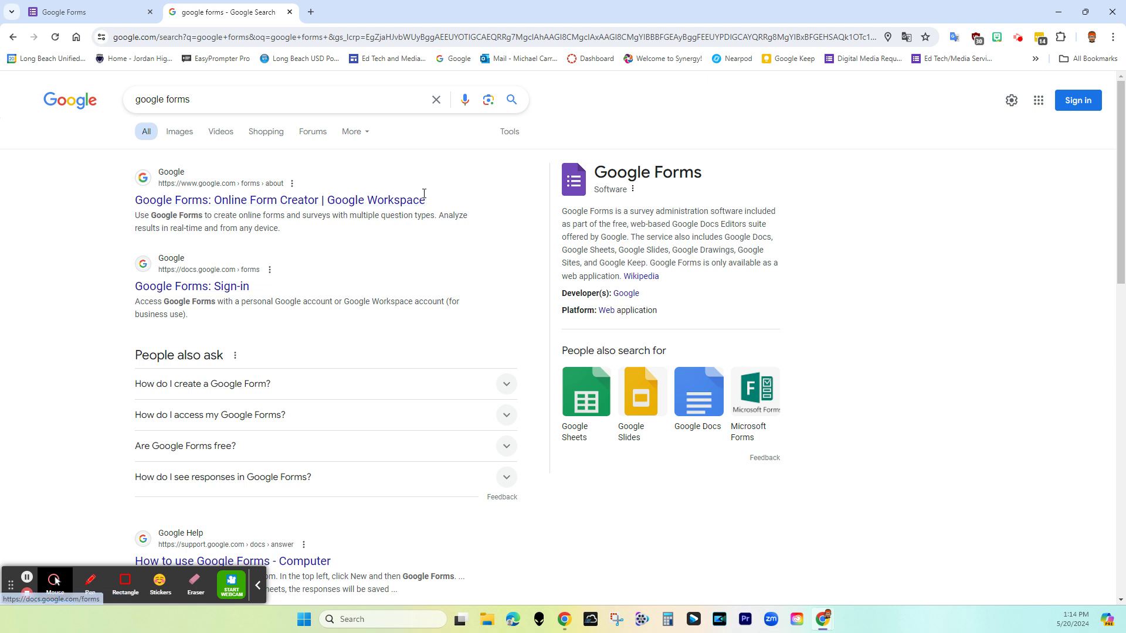
Close the search tab, create a new blank form, and select its Untitled Question title
left_click(291, 14)
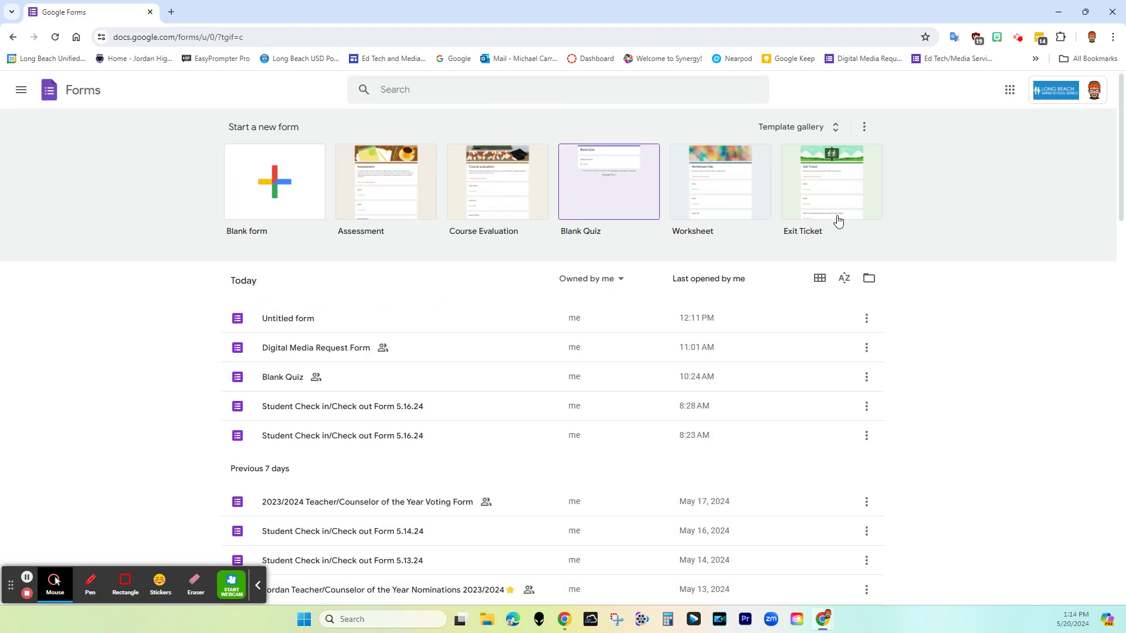
left_click(1009, 89)
left_click(925, 93)
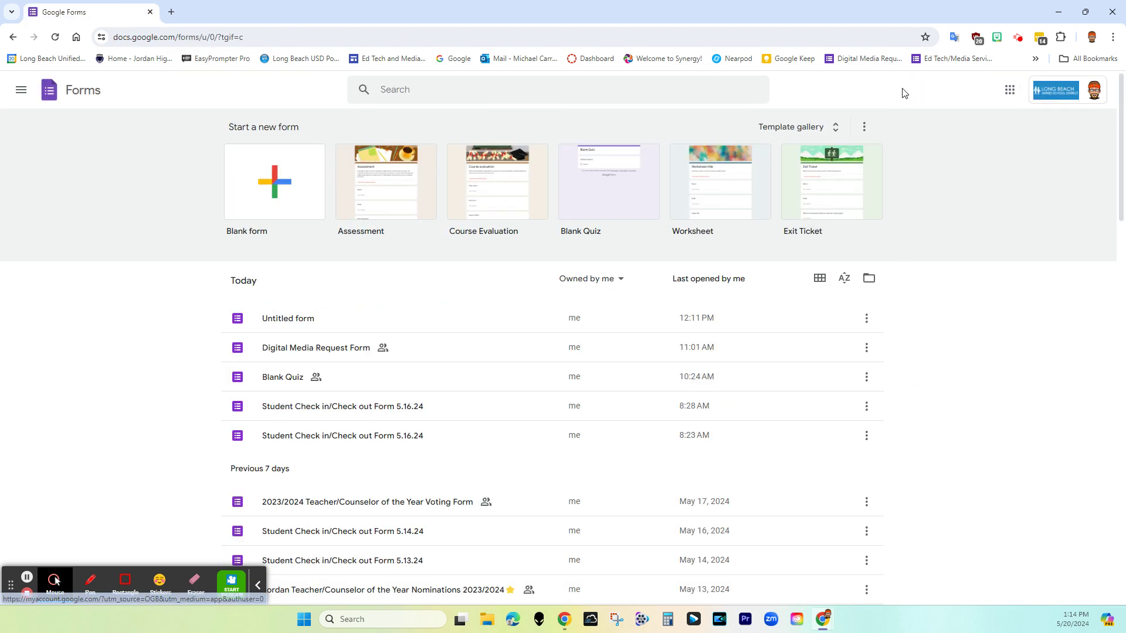
left_click(274, 186)
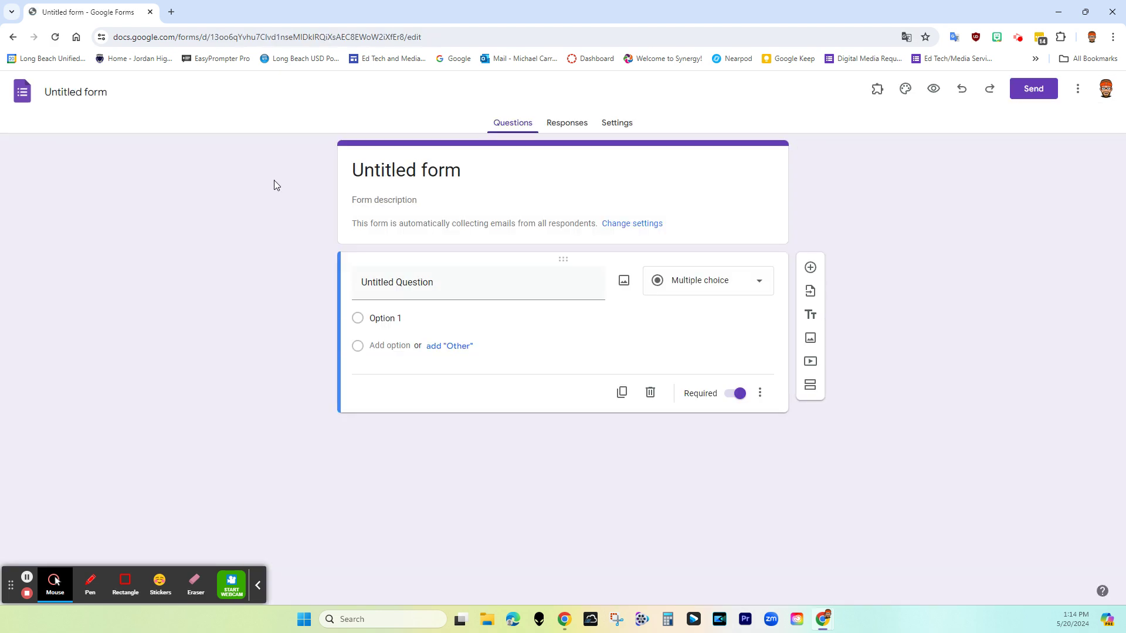
left_click(459, 284)
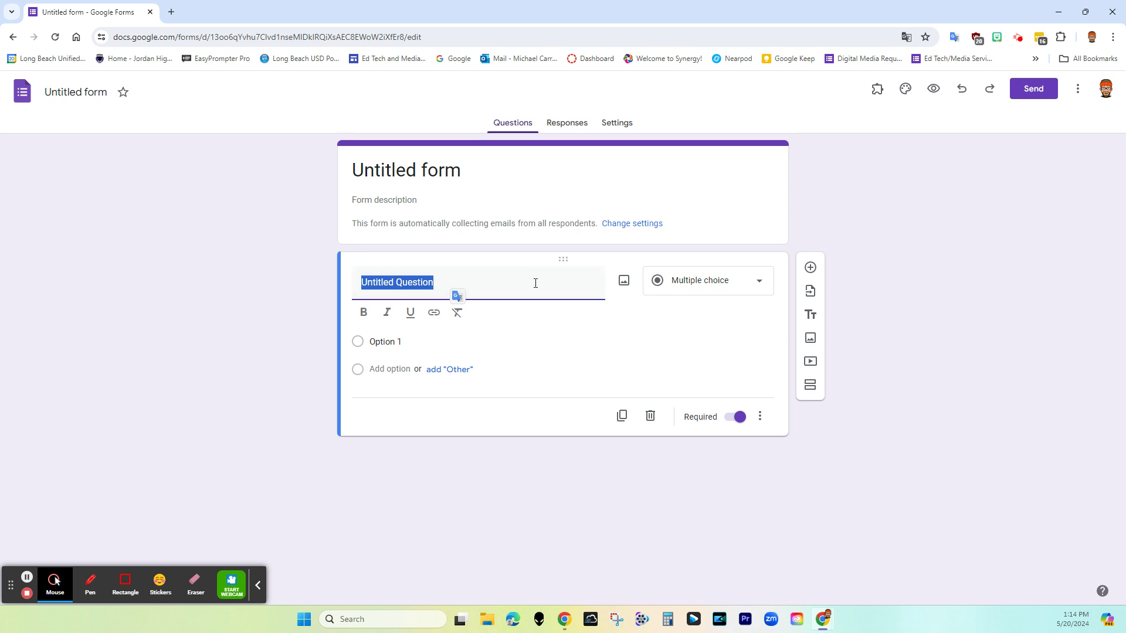
Change the Untitled Question's type to a 1-to-5 Linear scale
left_click(763, 282)
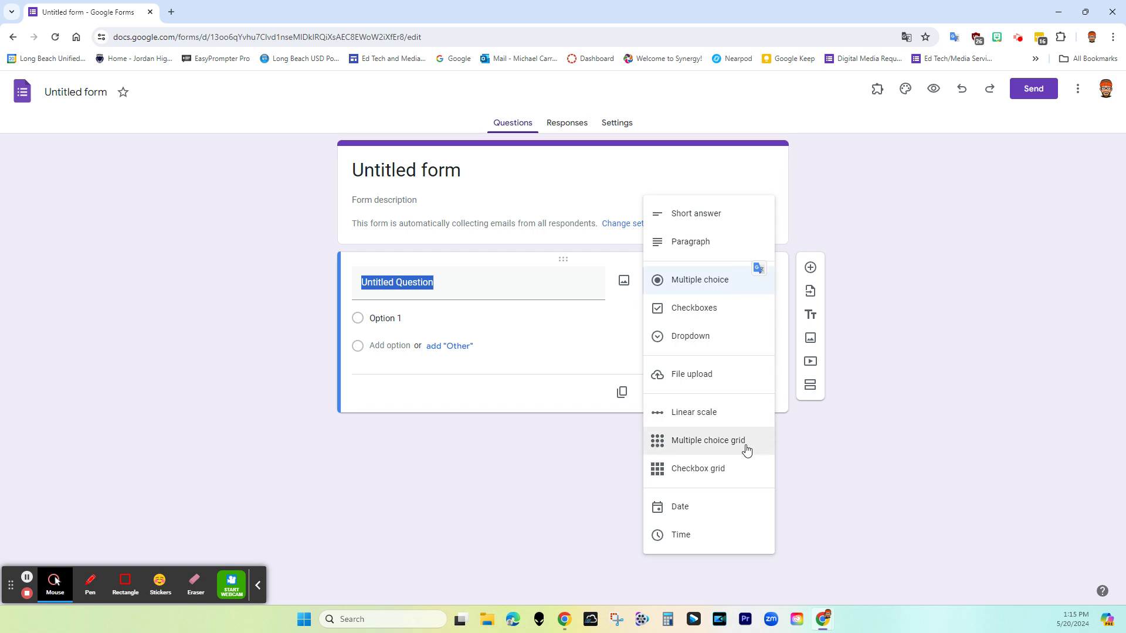
left_click(706, 427)
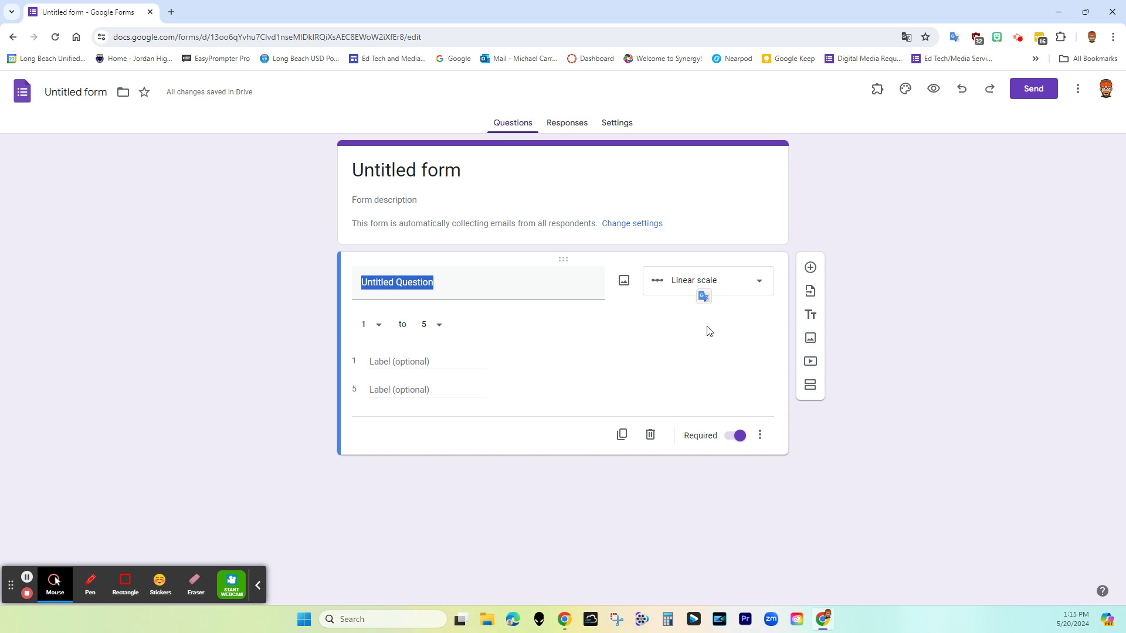
left_click(715, 286)
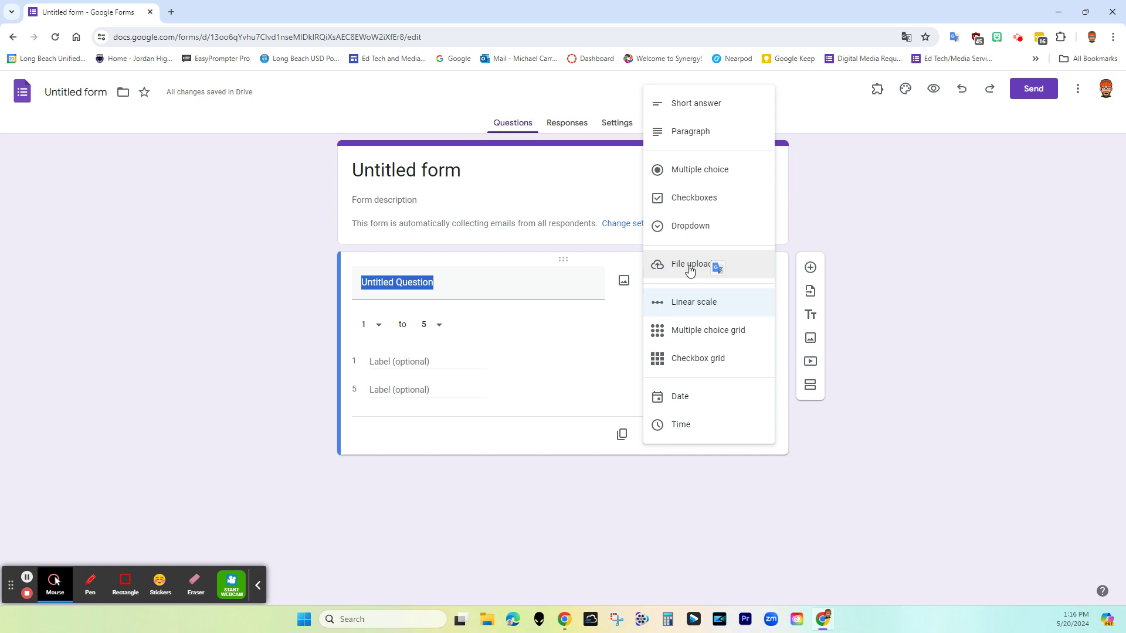
Switch the question back to Multiple choice and start typing the title 'The best color is a'
left_click(913, 228)
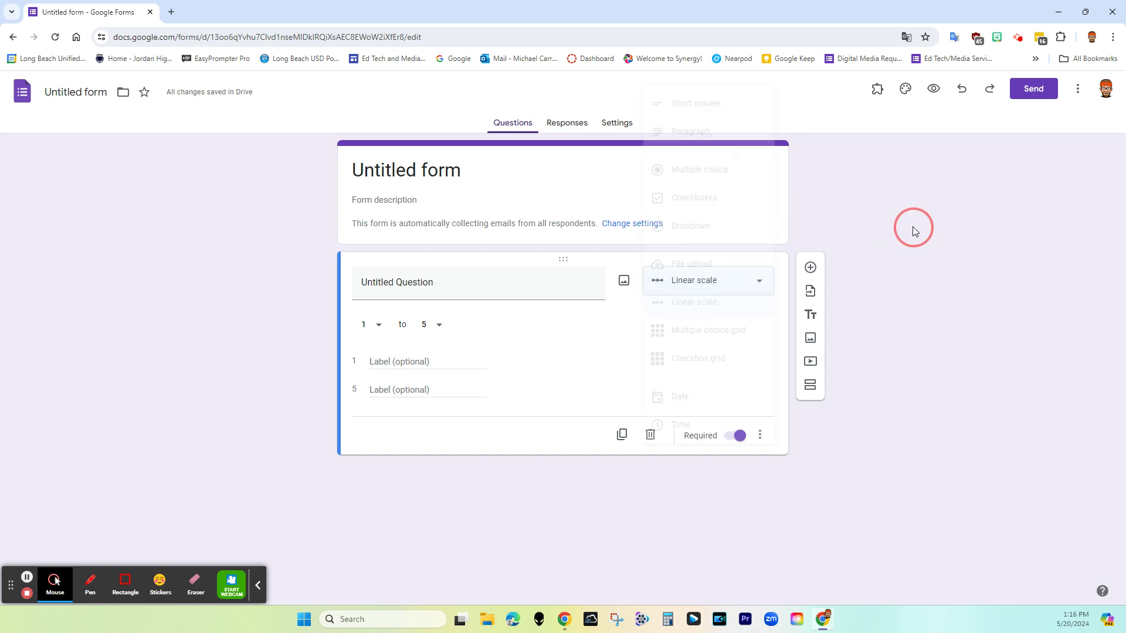
left_click(727, 283)
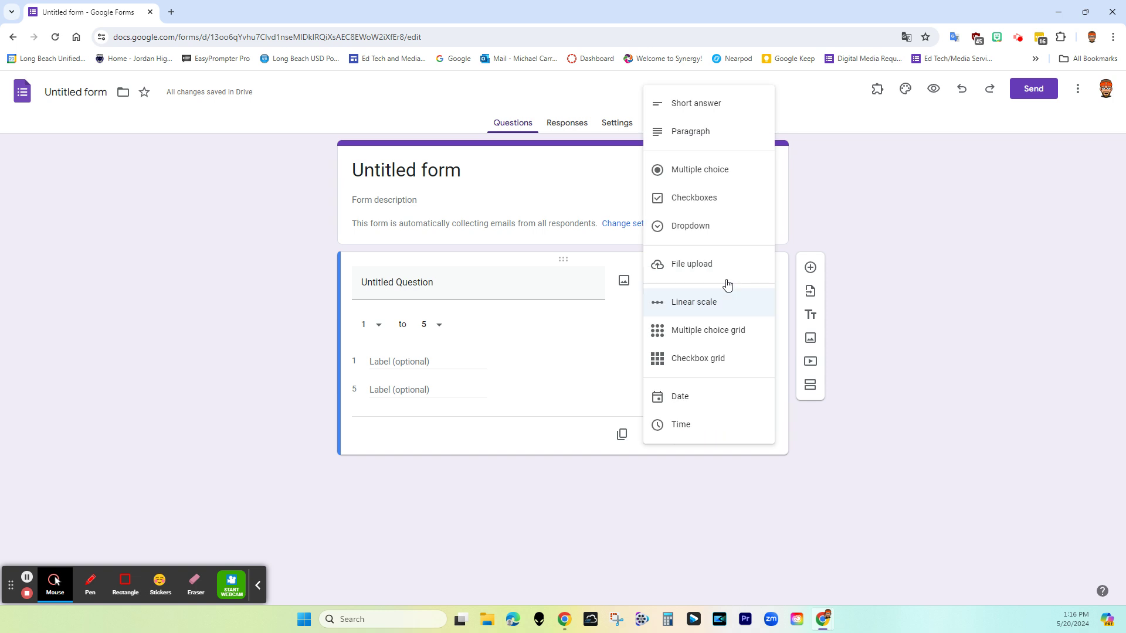
left_click(719, 167)
left_click(473, 288)
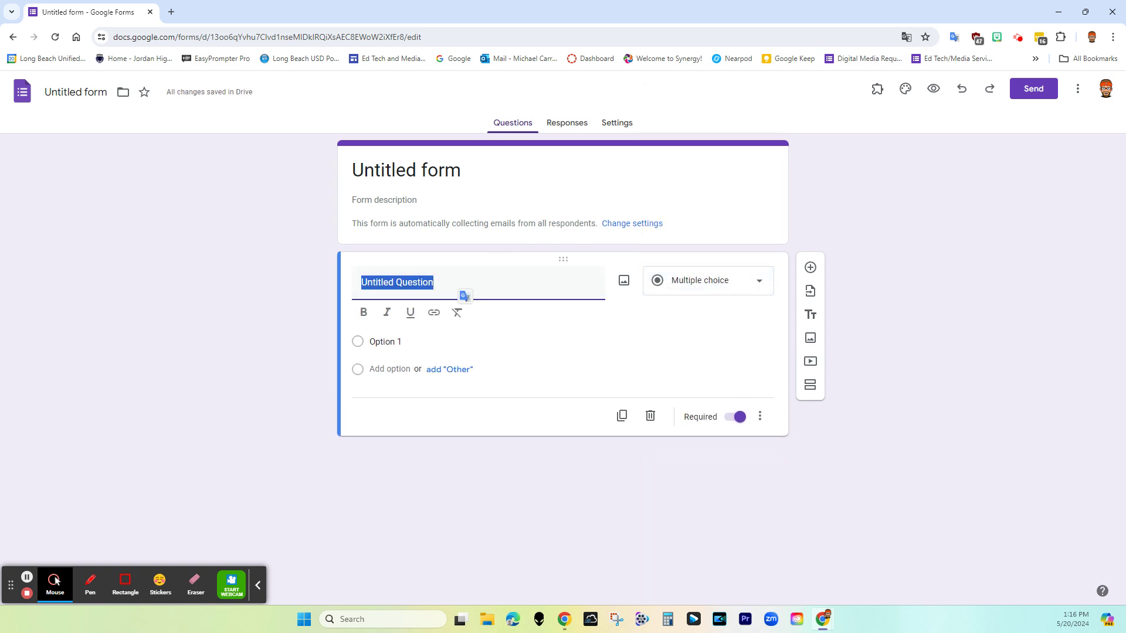
type("The best col")
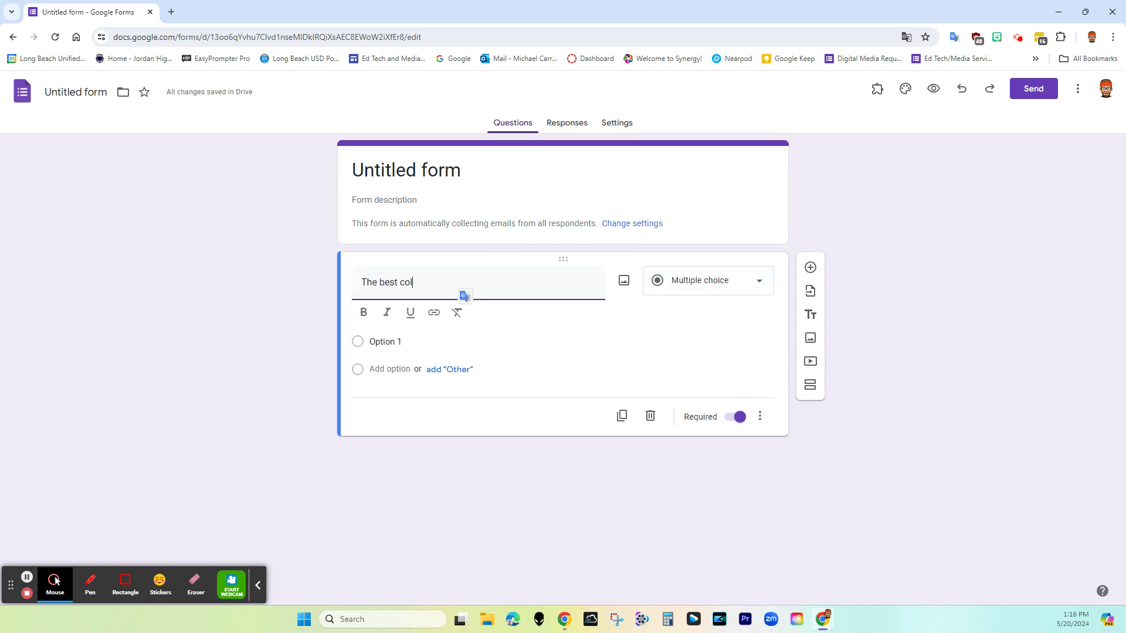
type("or is a")
Correct the title to 'The best color is...' and enter answer options Red, Blue and Green
key("BackSpace")
key("BackSpace")
key("BackSpace")
type("s.")
left_click(404, 342)
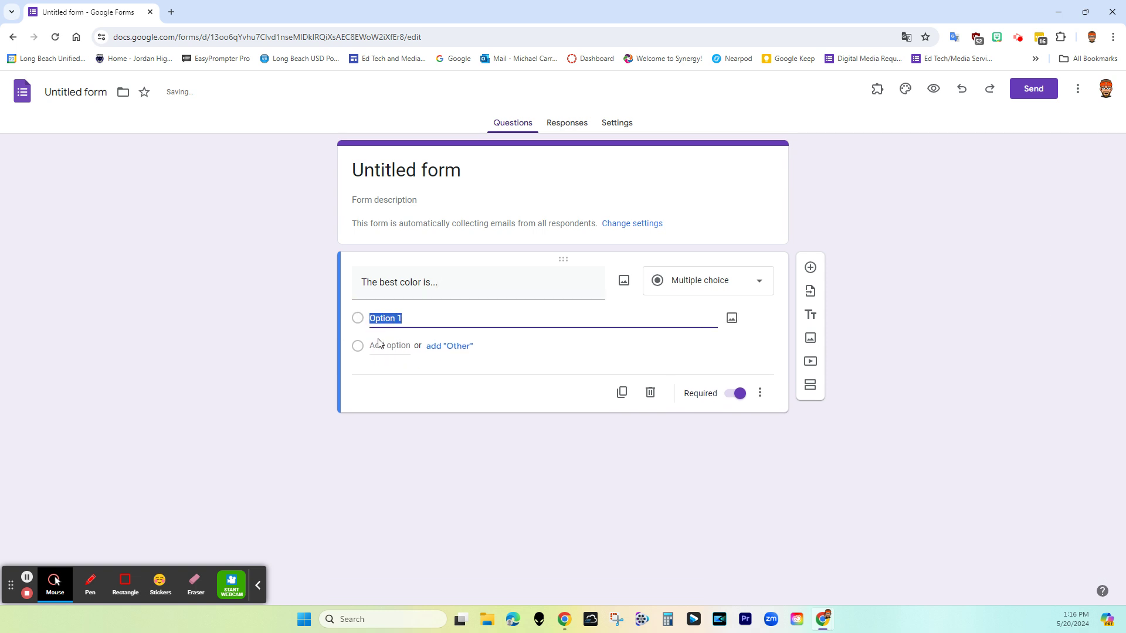
type("Red")
left_click(394, 347)
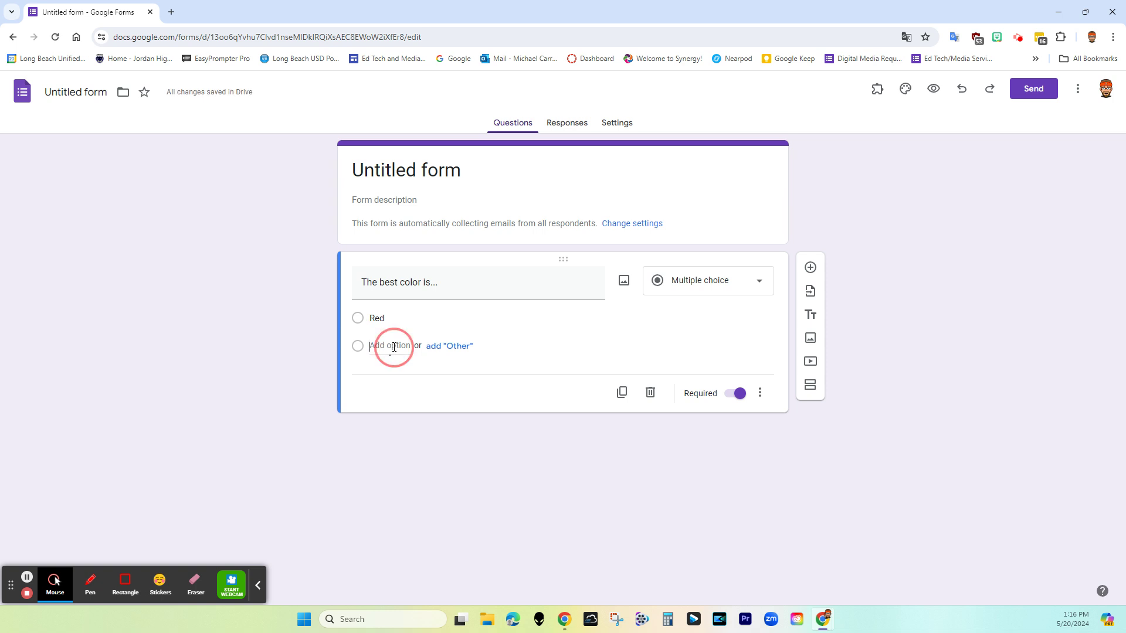
type("Blue")
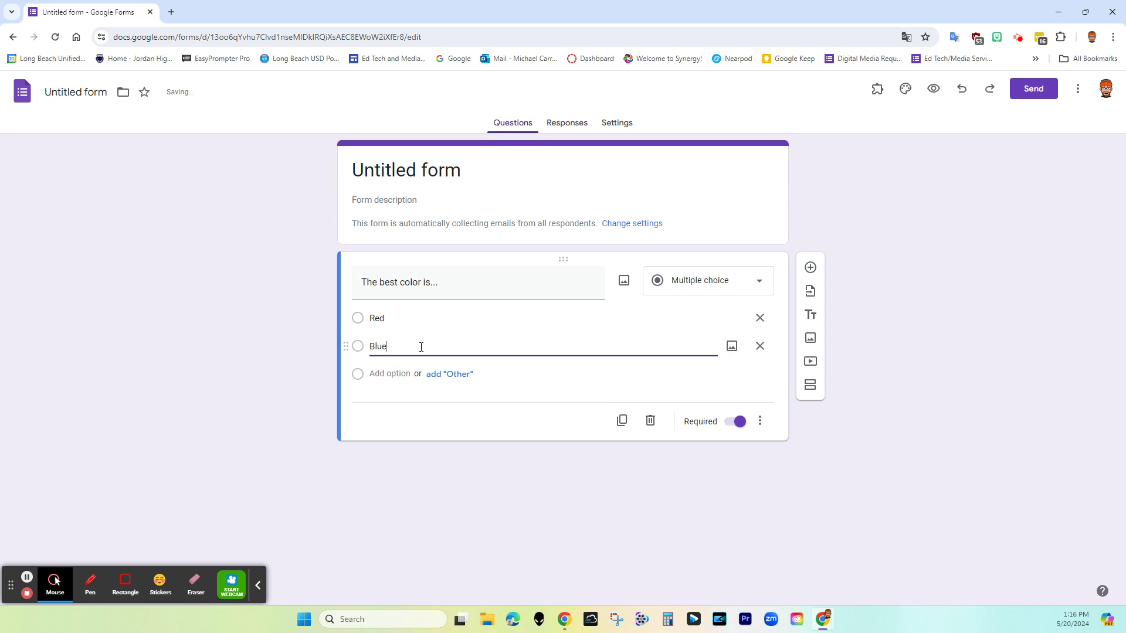
left_click(390, 374)
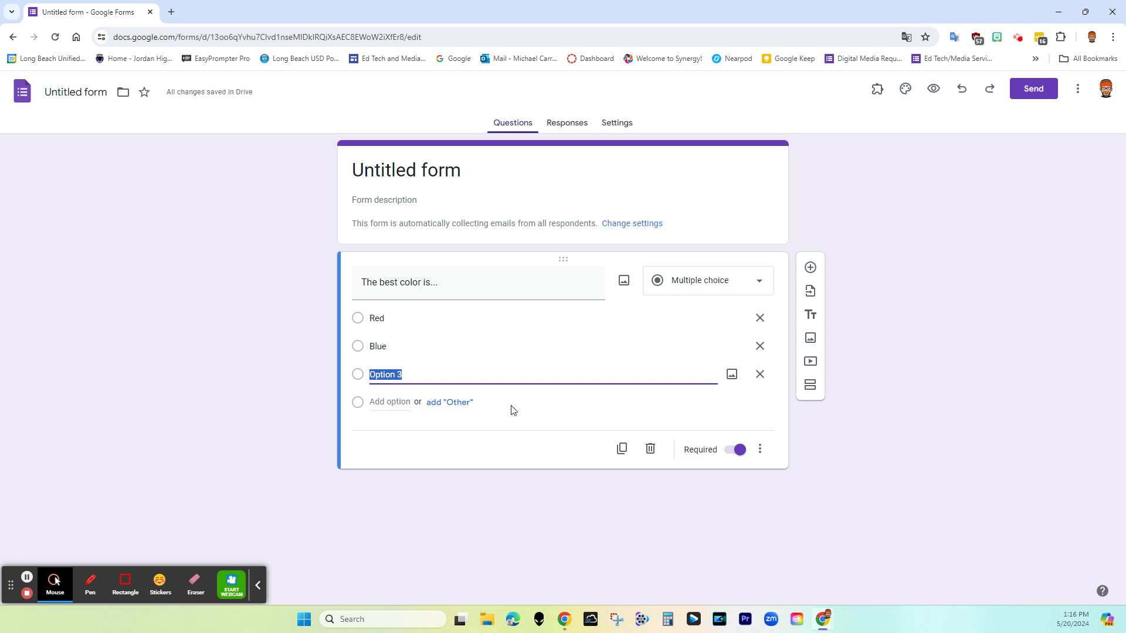
type("Green")
left_click(500, 456)
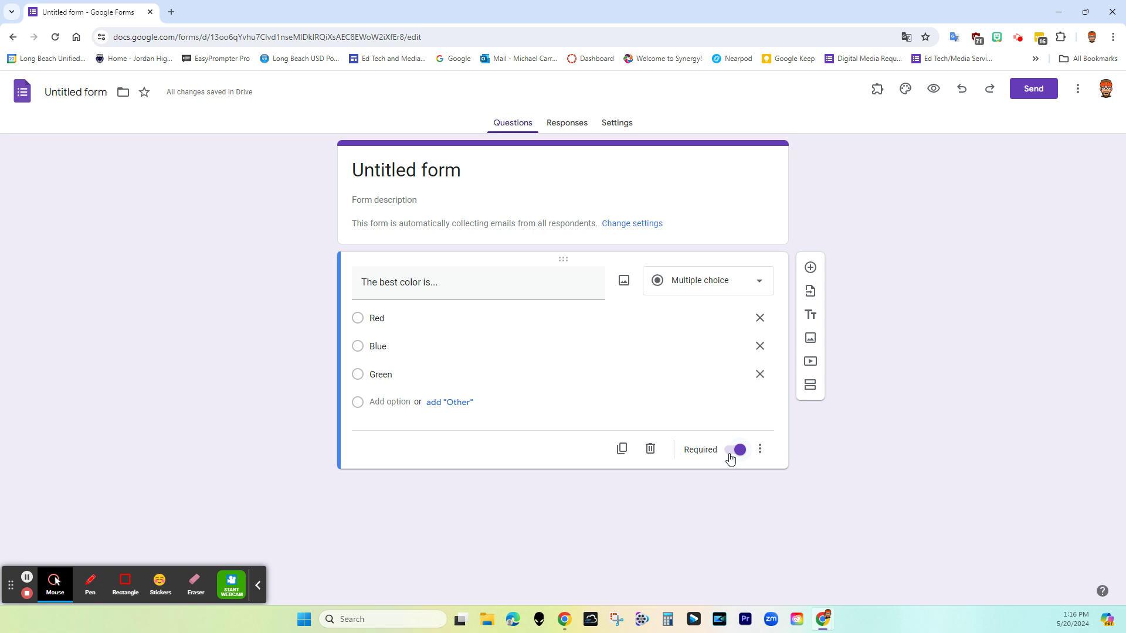
left_click(760, 449)
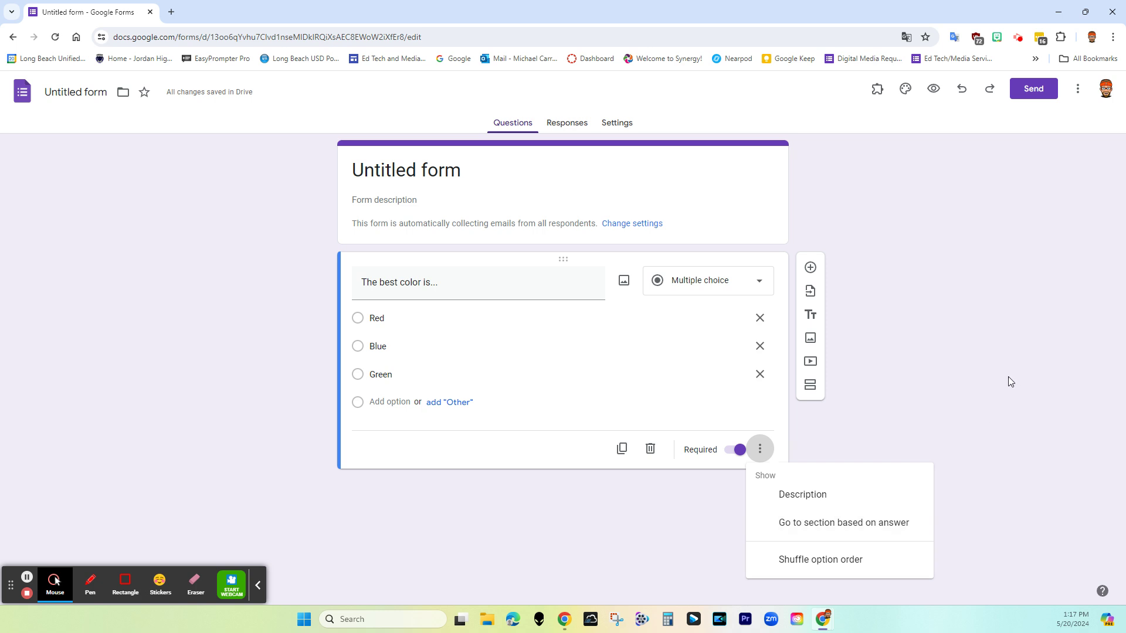
left_click(958, 400)
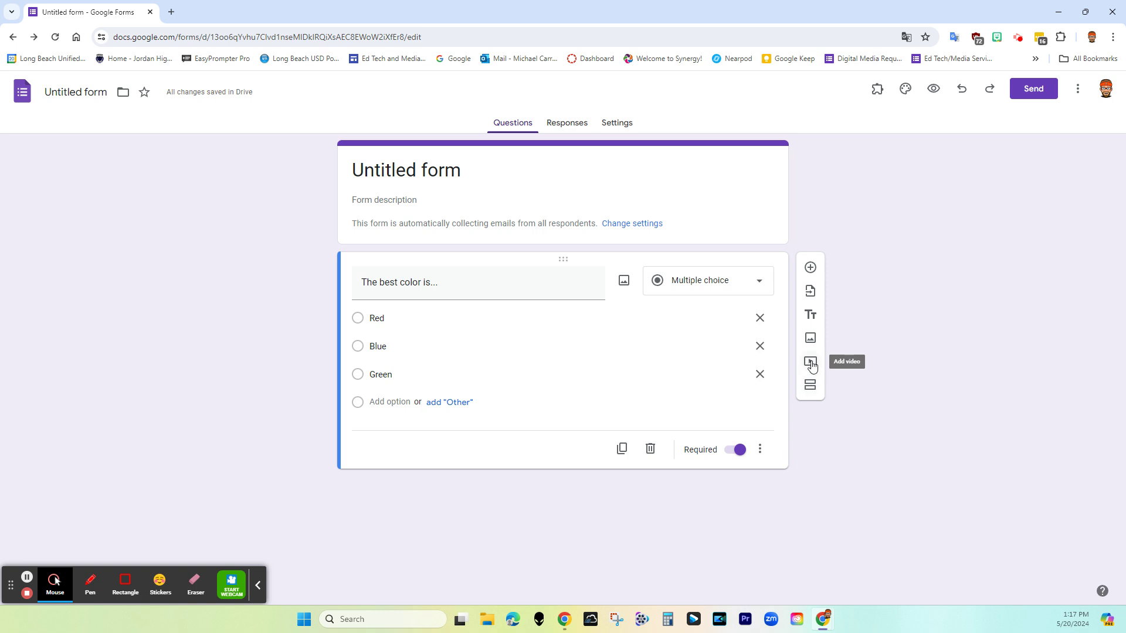
left_click(811, 363)
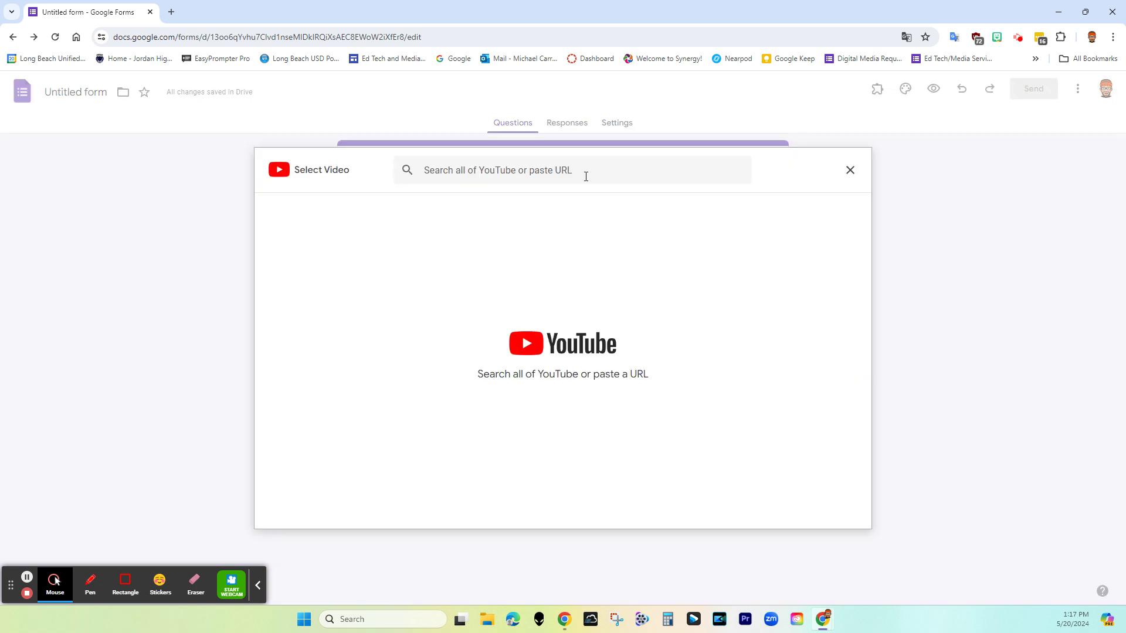
Search YouTube for 'j-town update' and insert the J-town Update 4.22.24 video
left_click(586, 177)
type("j-to")
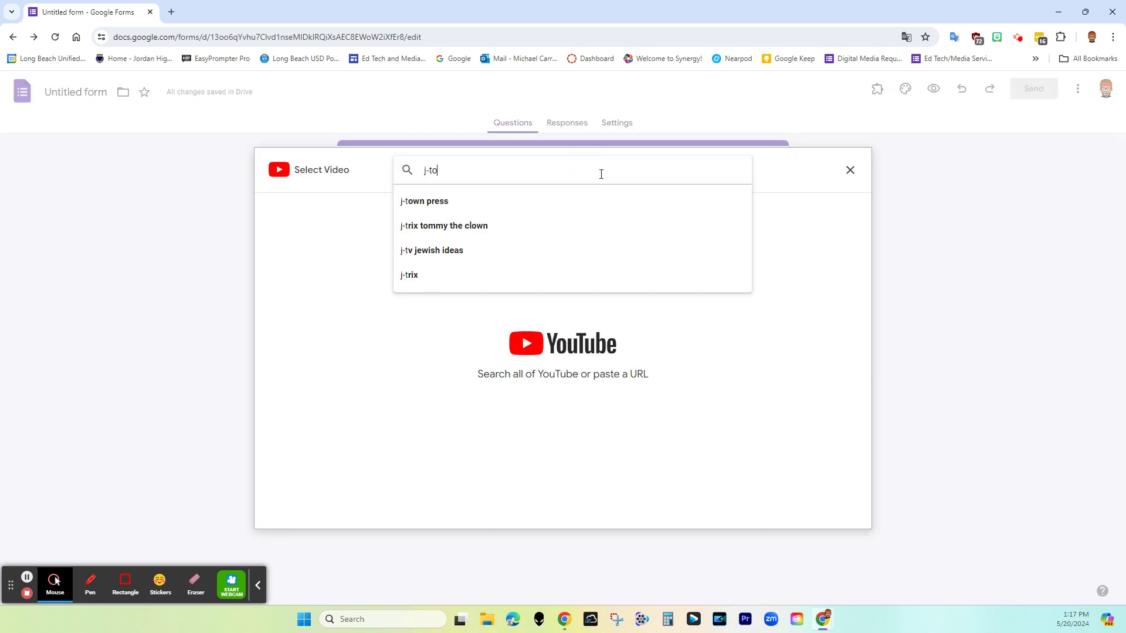
type("wn update")
key("Return")
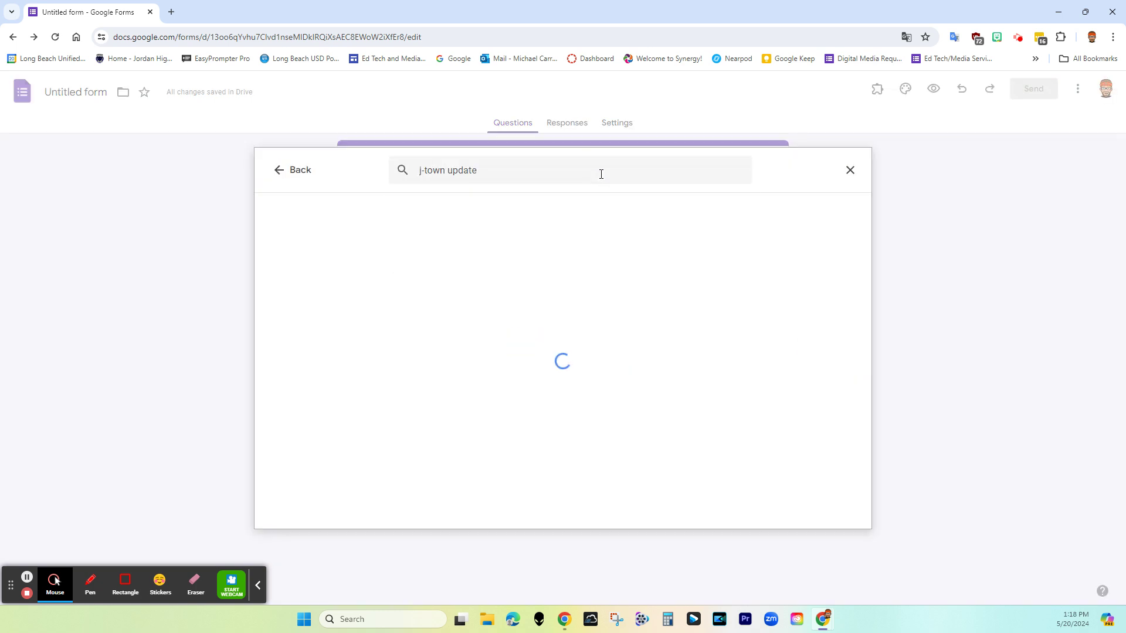
scroll(491, 336, "down", 5)
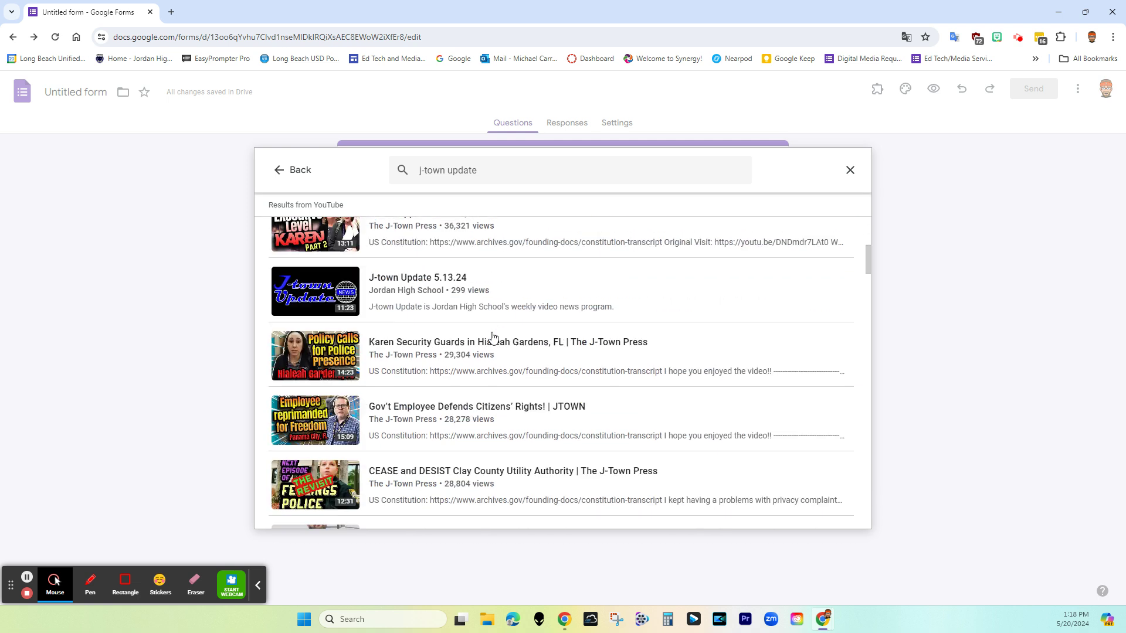
scroll(491, 336, "down", 10)
scroll(481, 331, "up", 1)
left_click(469, 328)
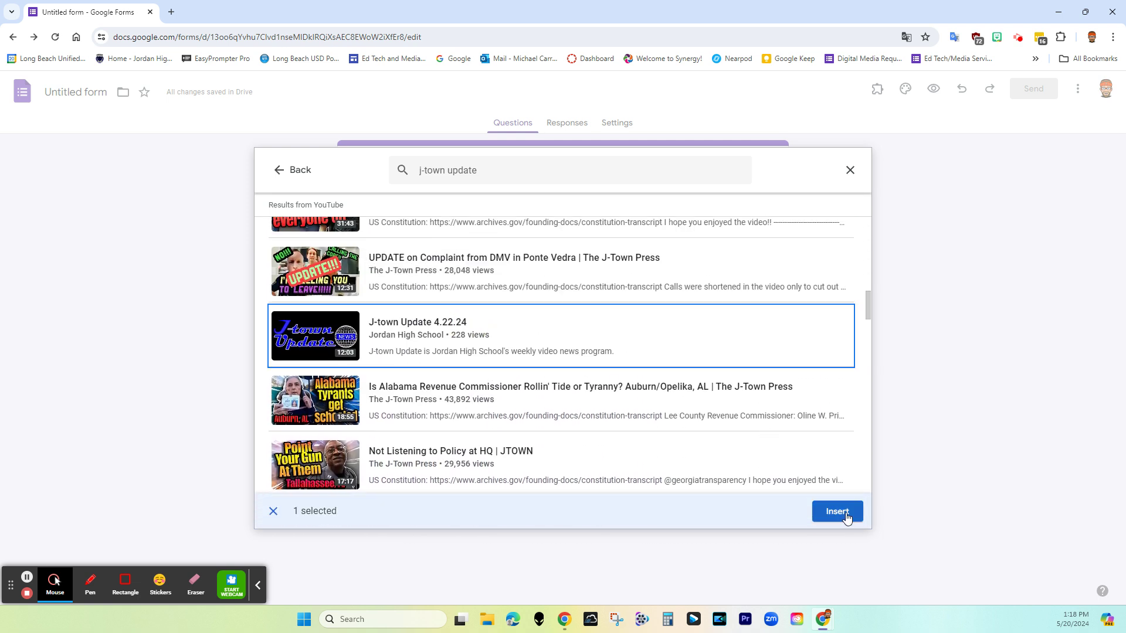
left_click(837, 512)
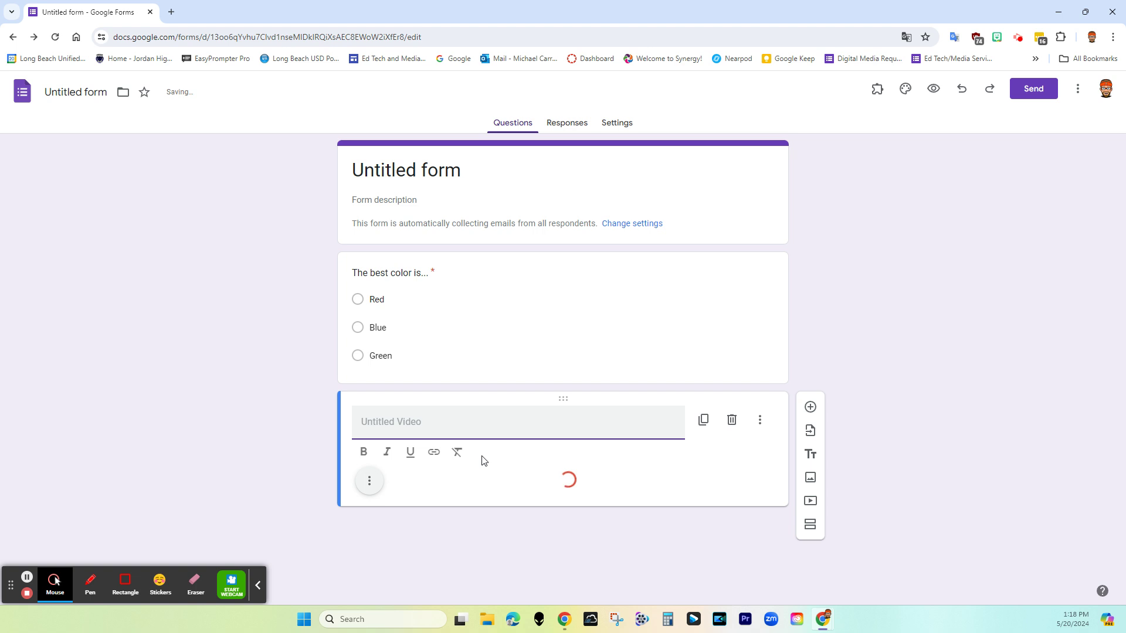
Title the video item 'J-town Update' and add a new question below it
type("J")
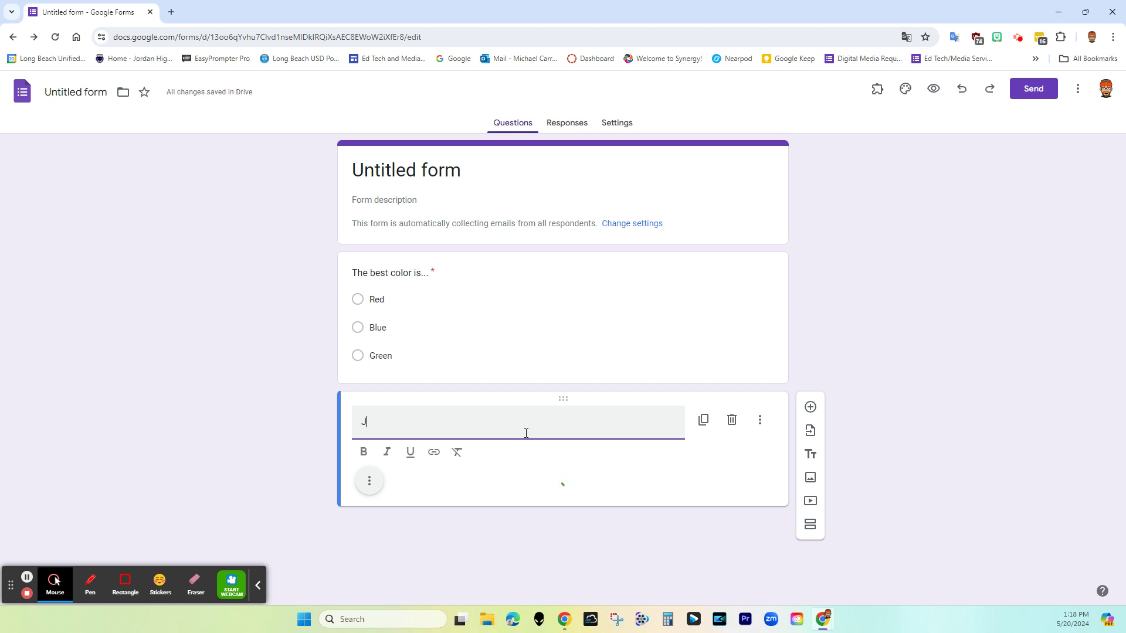
type("-town Update")
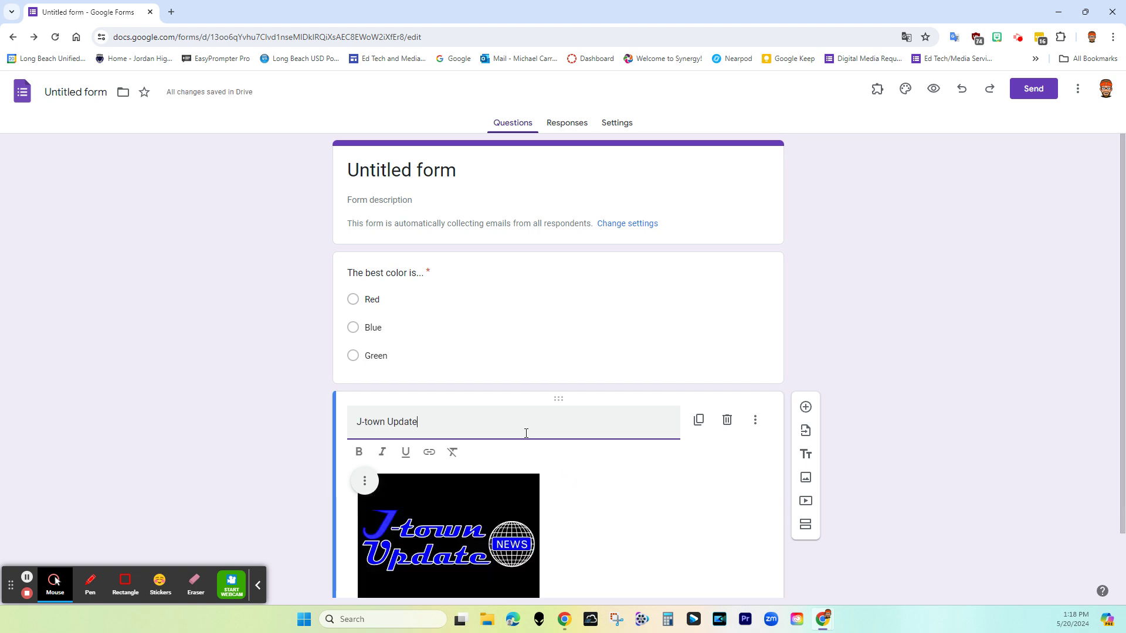
scroll(632, 498, "down", 2)
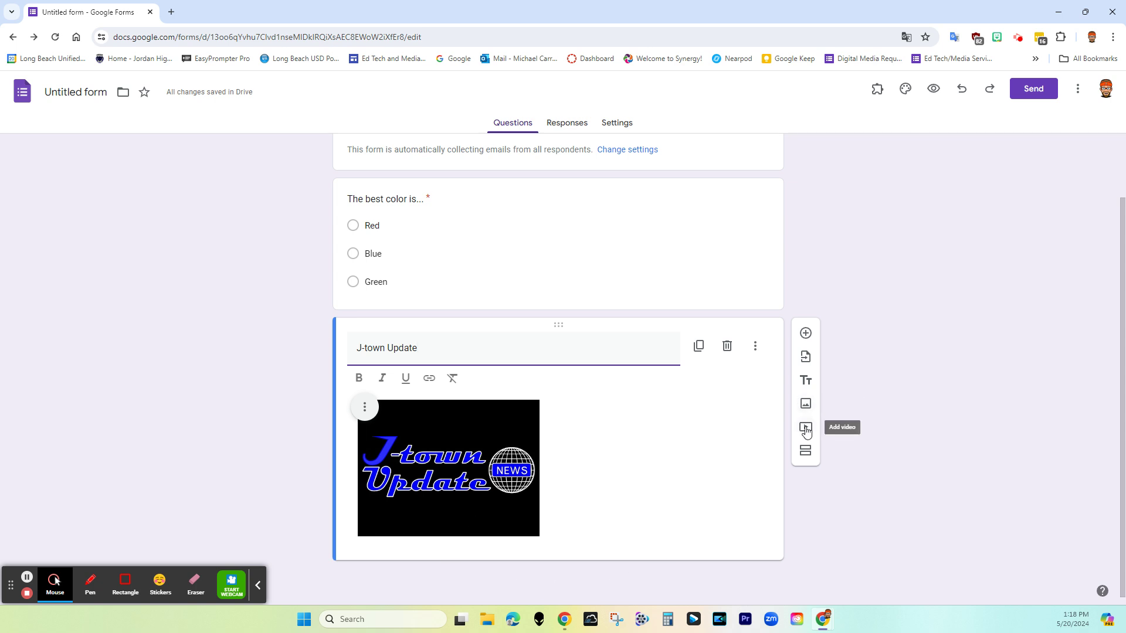
left_click(804, 333)
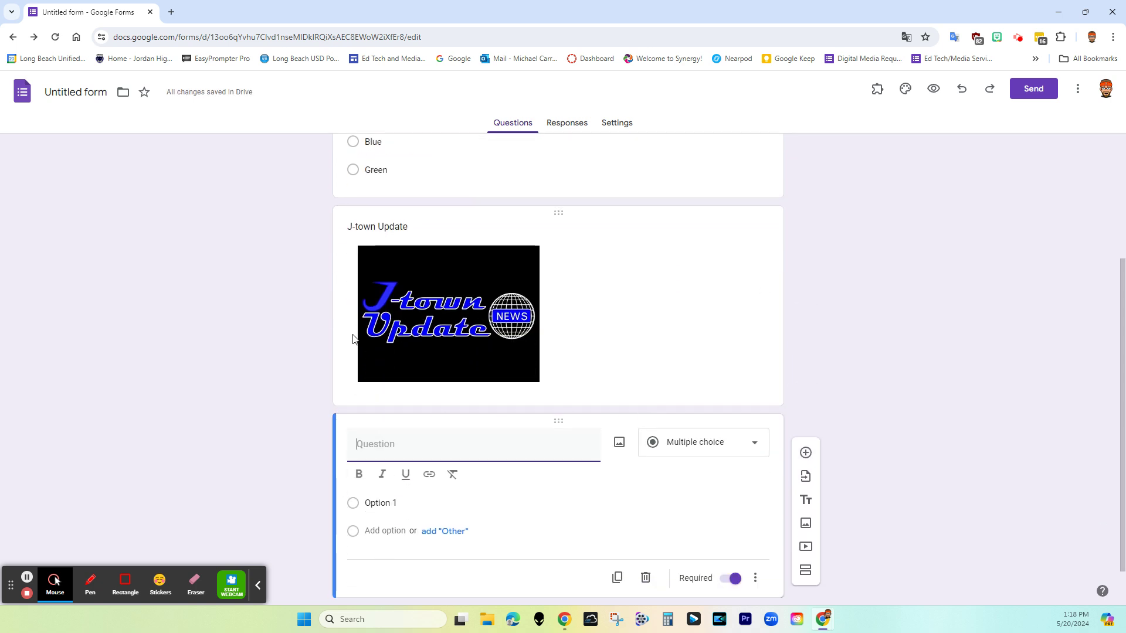
Open and dismiss the image picker three times without inserting any image
left_click(619, 444)
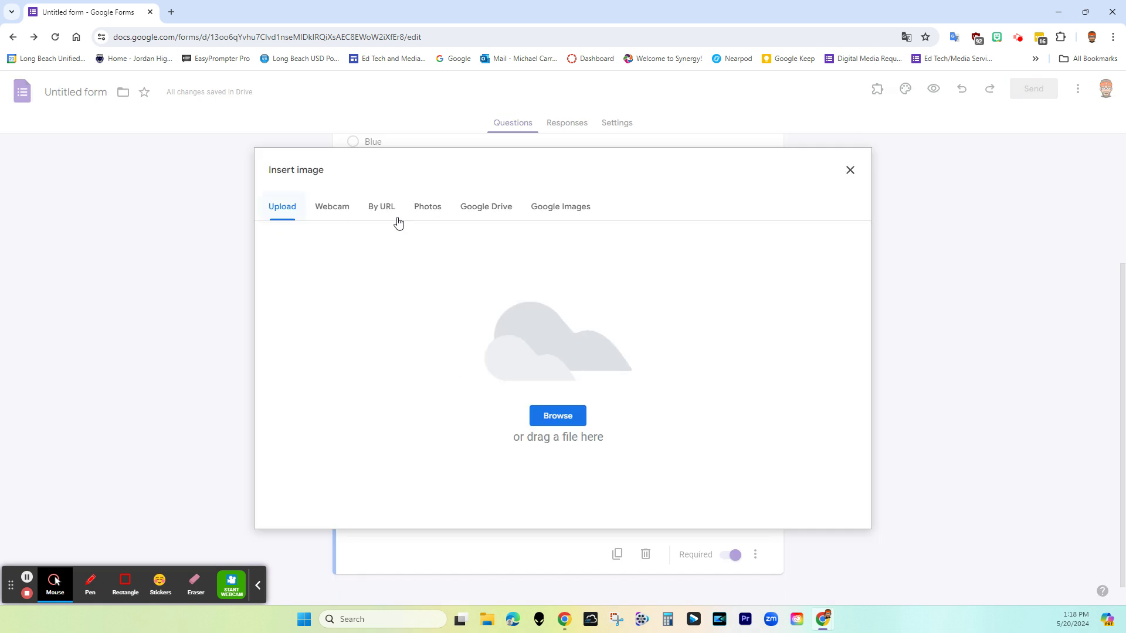
left_click(850, 171)
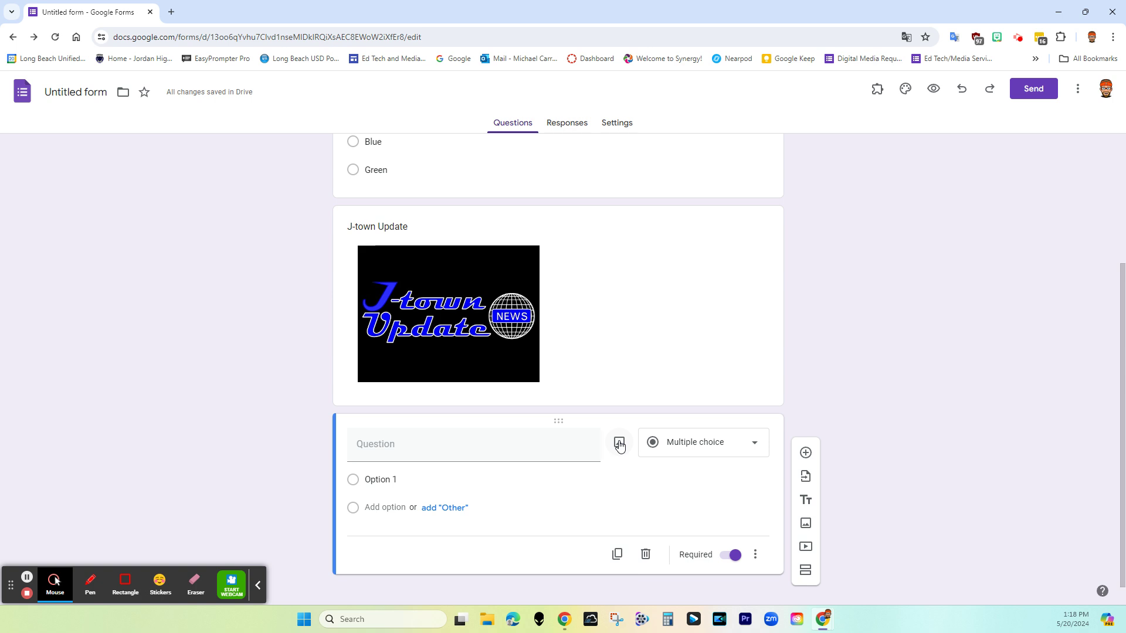
left_click(619, 444)
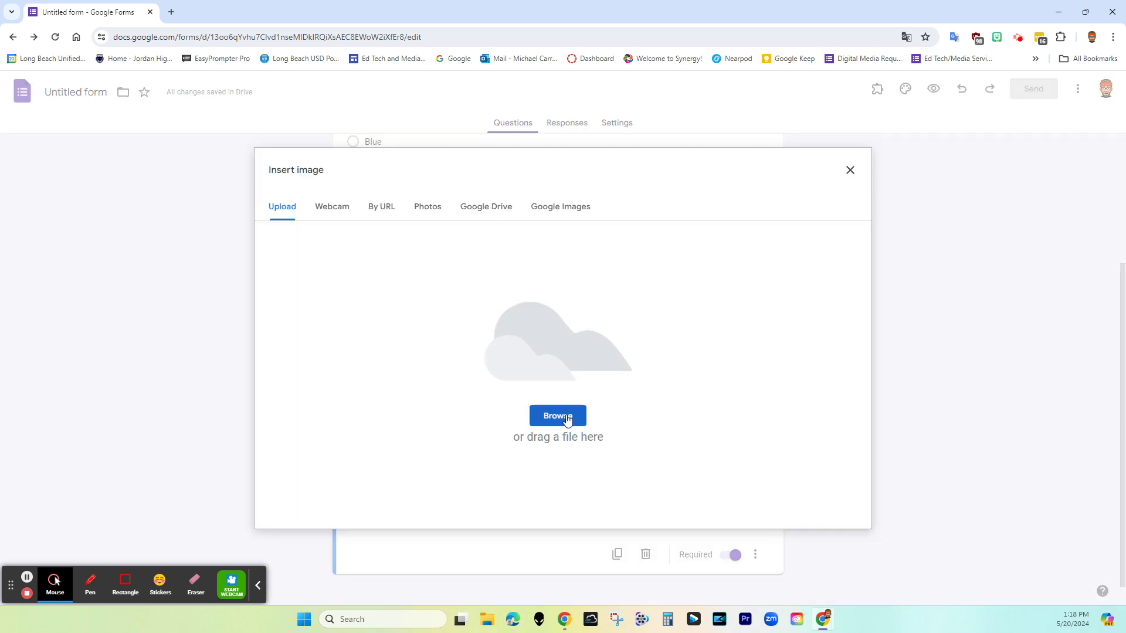
left_click(850, 169)
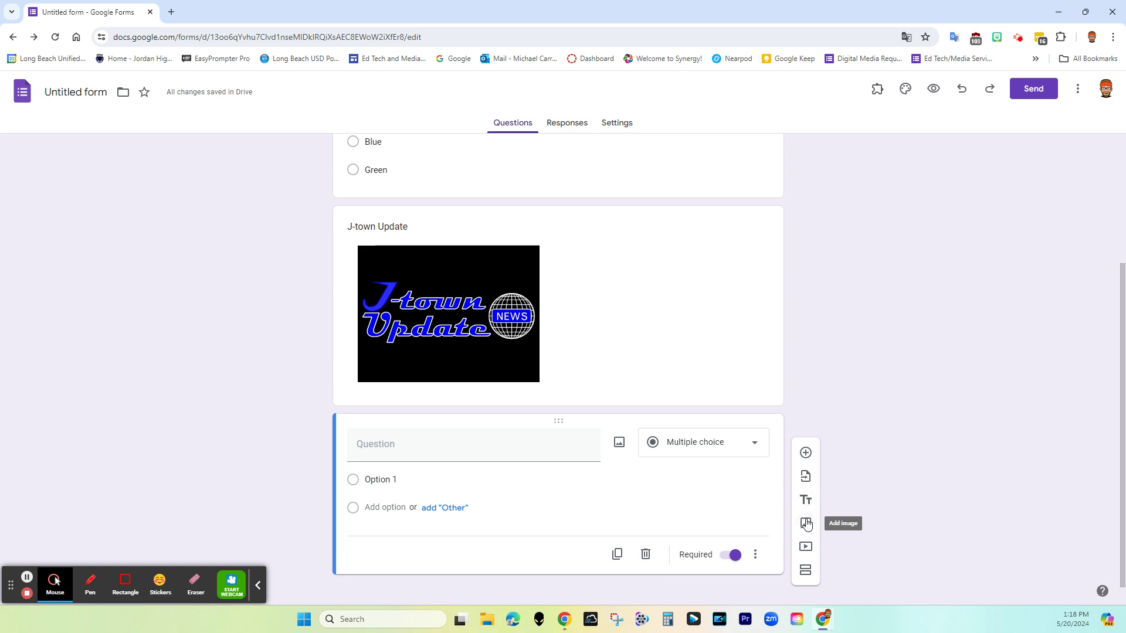
left_click(807, 523)
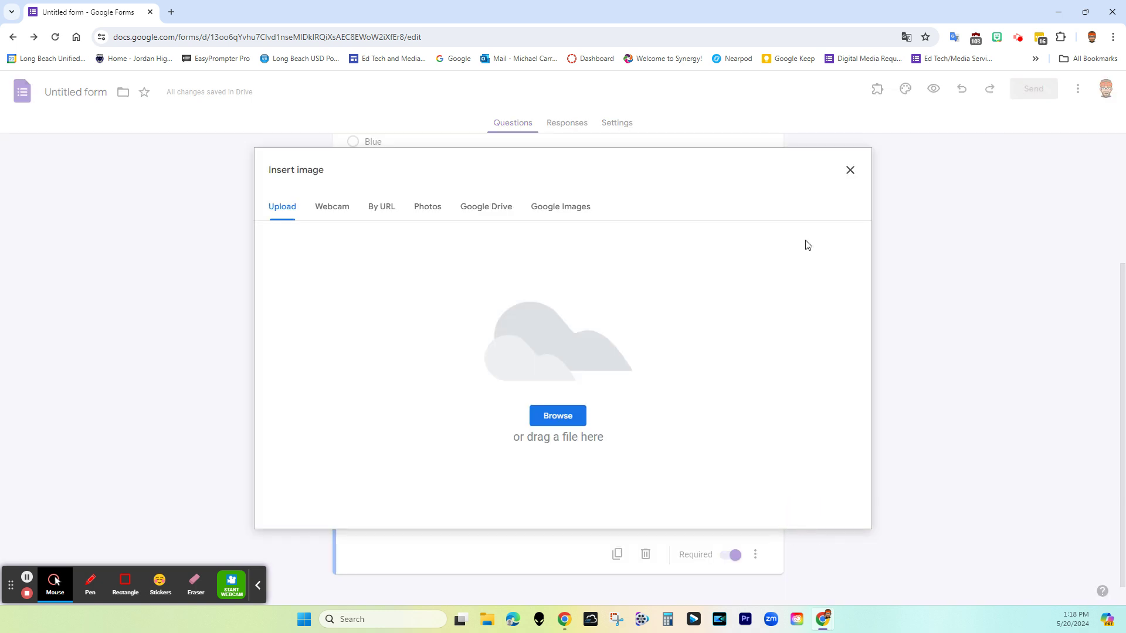
left_click(849, 170)
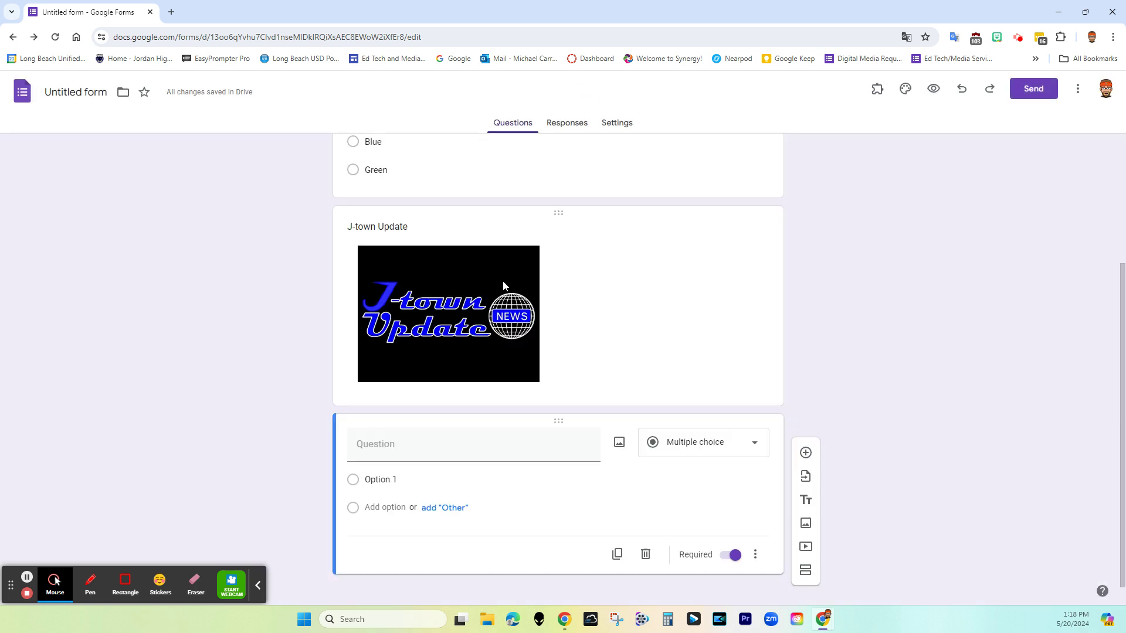
left_click(807, 479)
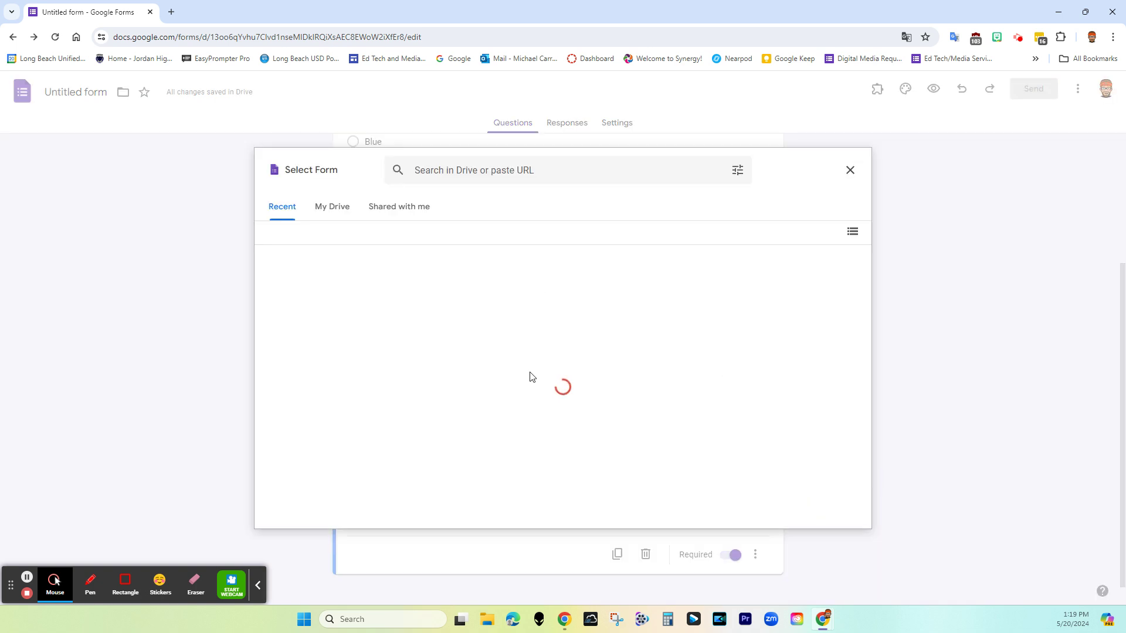
left_click(851, 170)
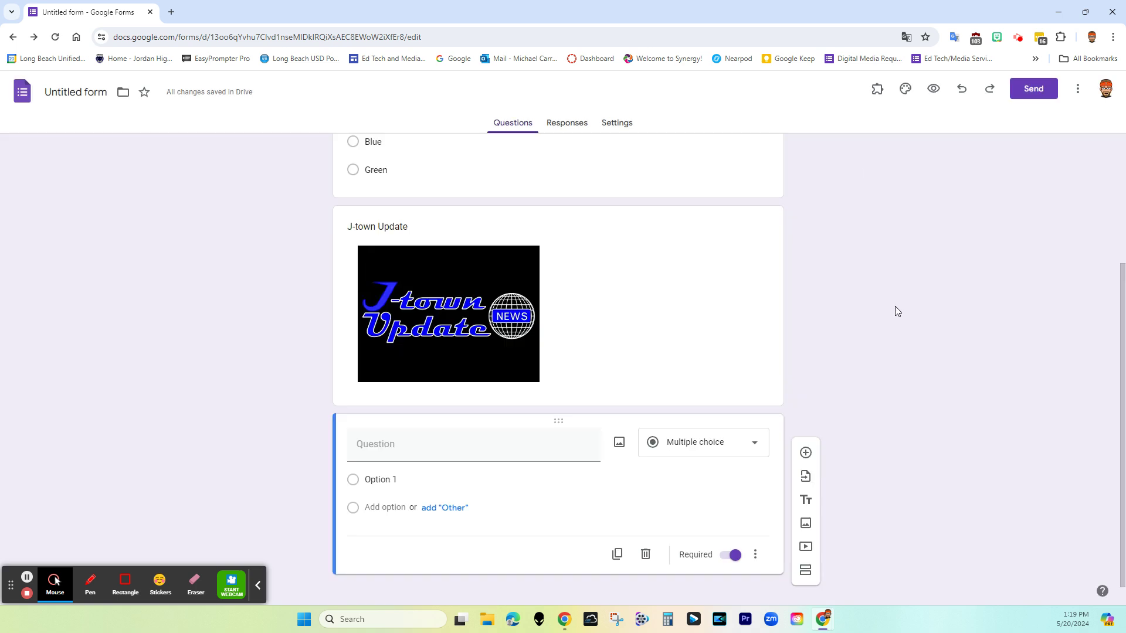
scroll(893, 374, "up", 3)
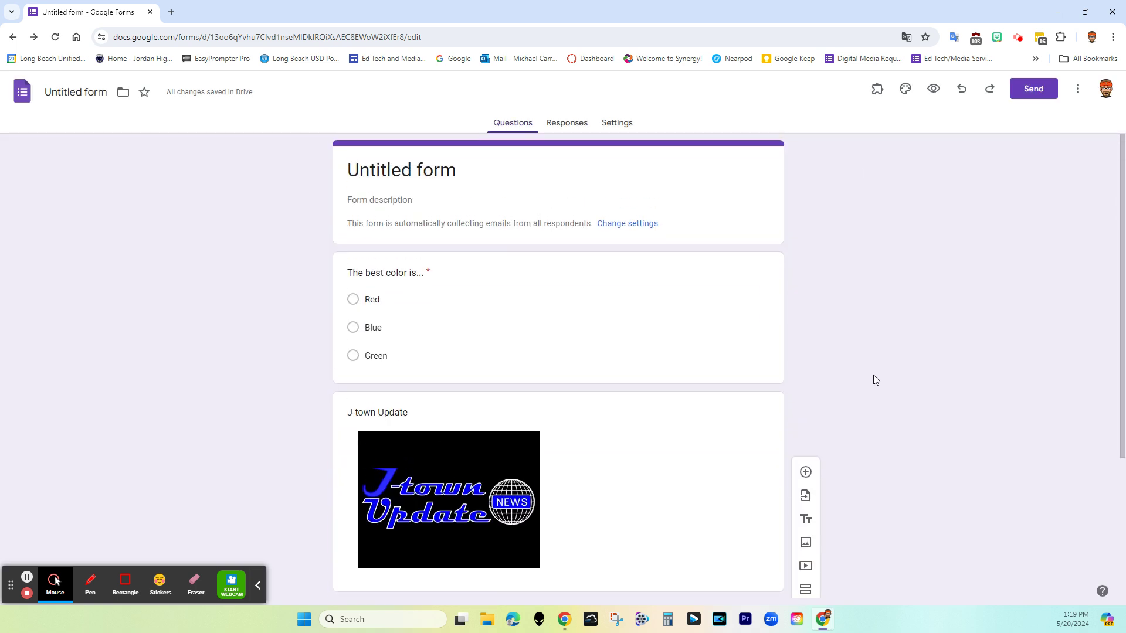
left_click(422, 169)
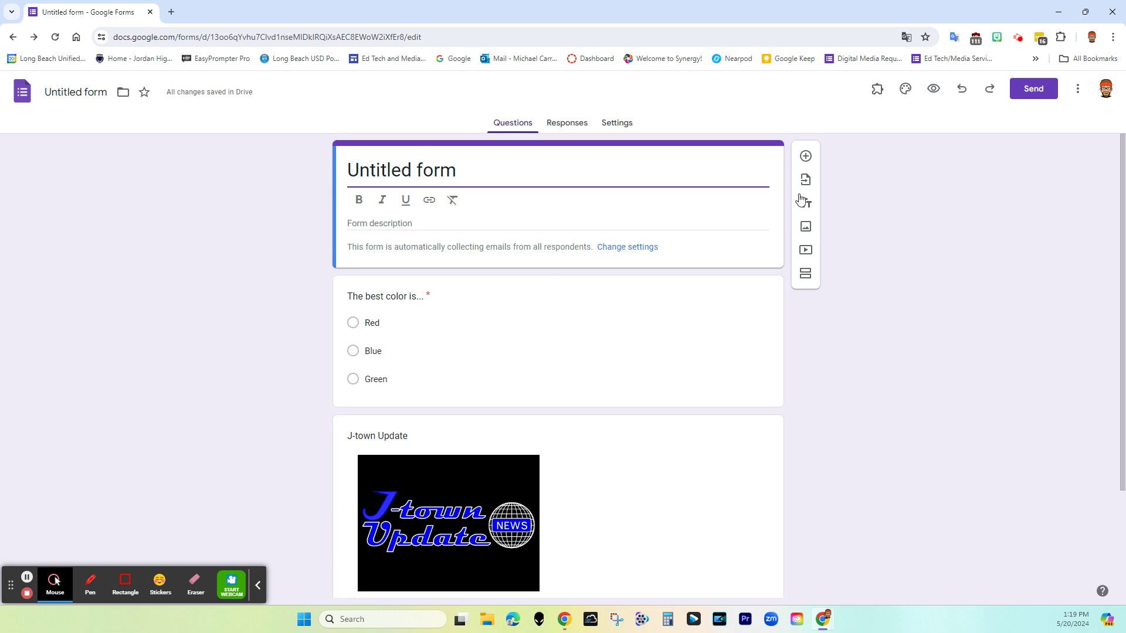
Turn on 'Make this a quiz' in Settings and review the quiz options
left_click(613, 125)
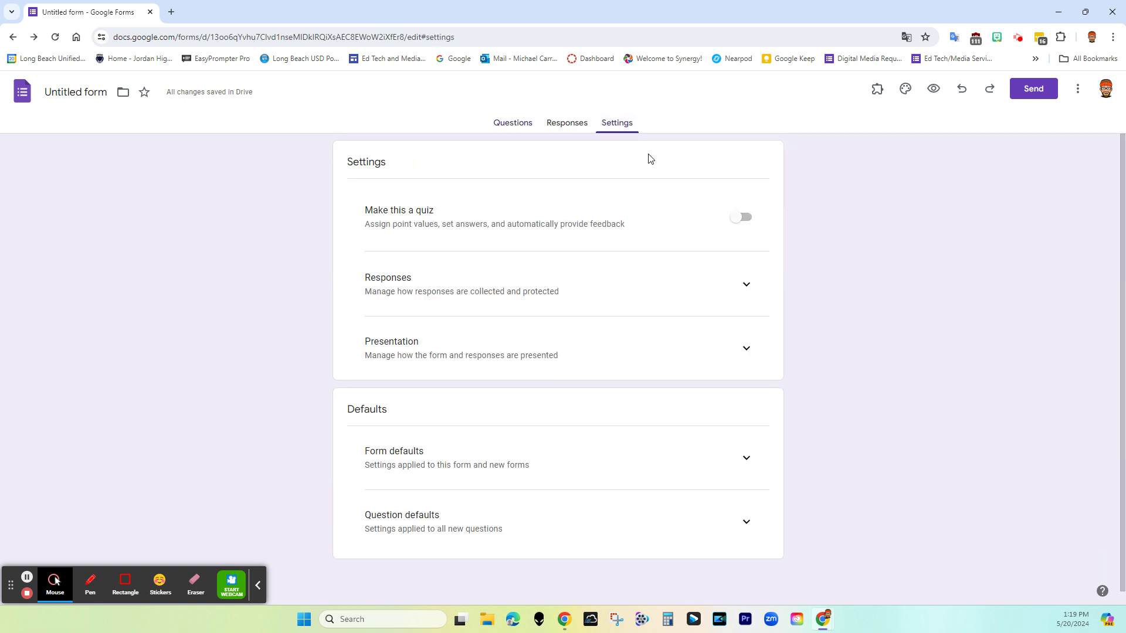
left_click(744, 218)
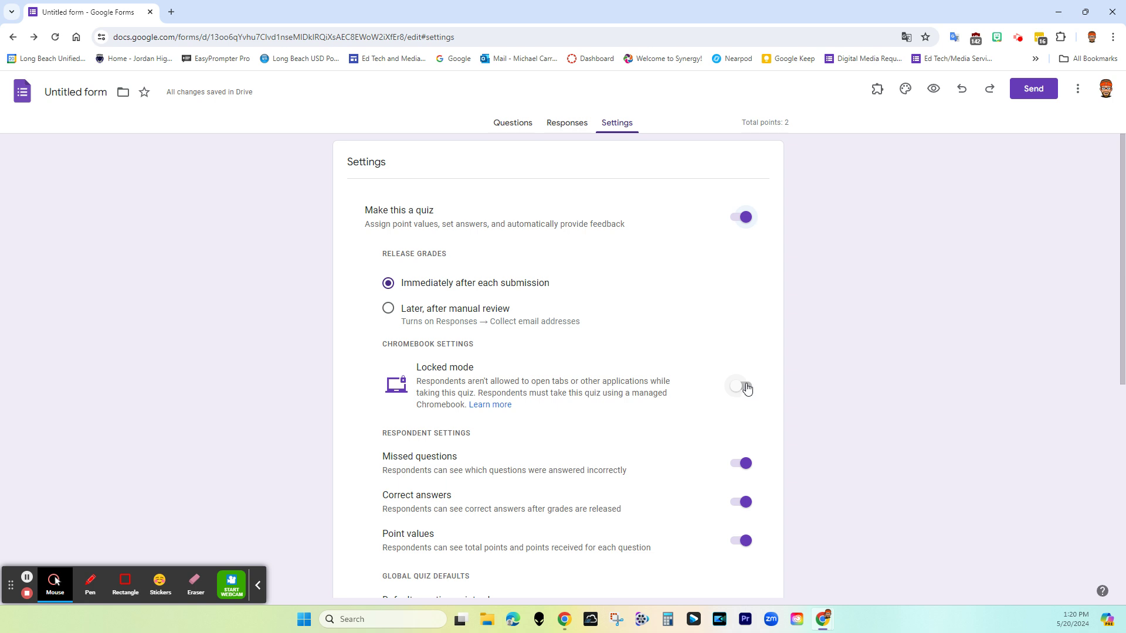
scroll(698, 458, "down", 1)
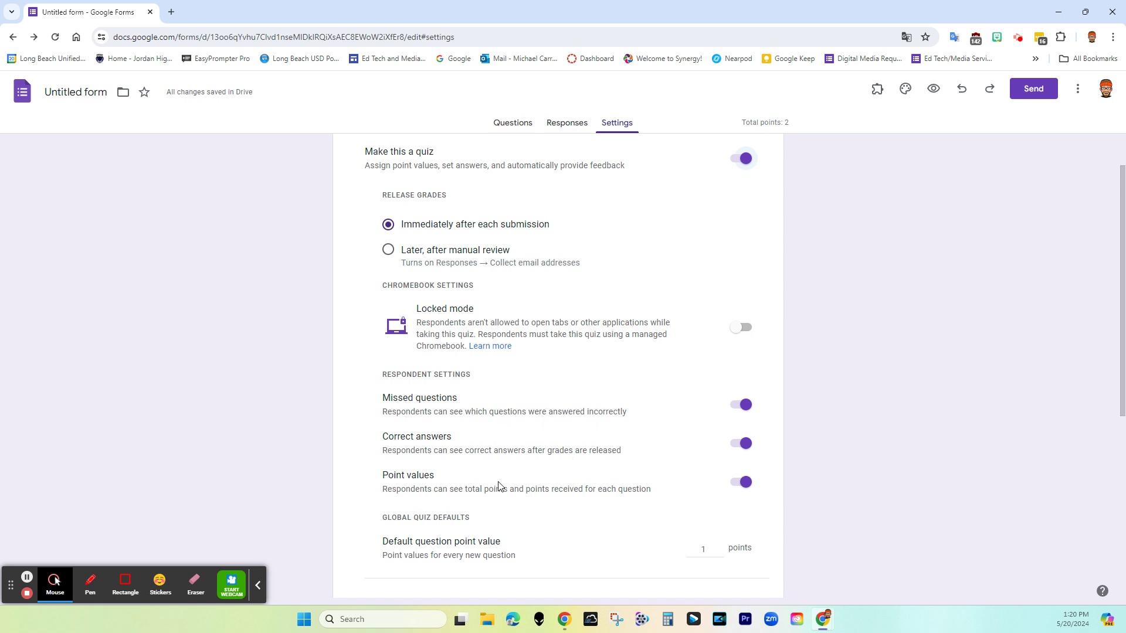
scroll(709, 492, "down", 2)
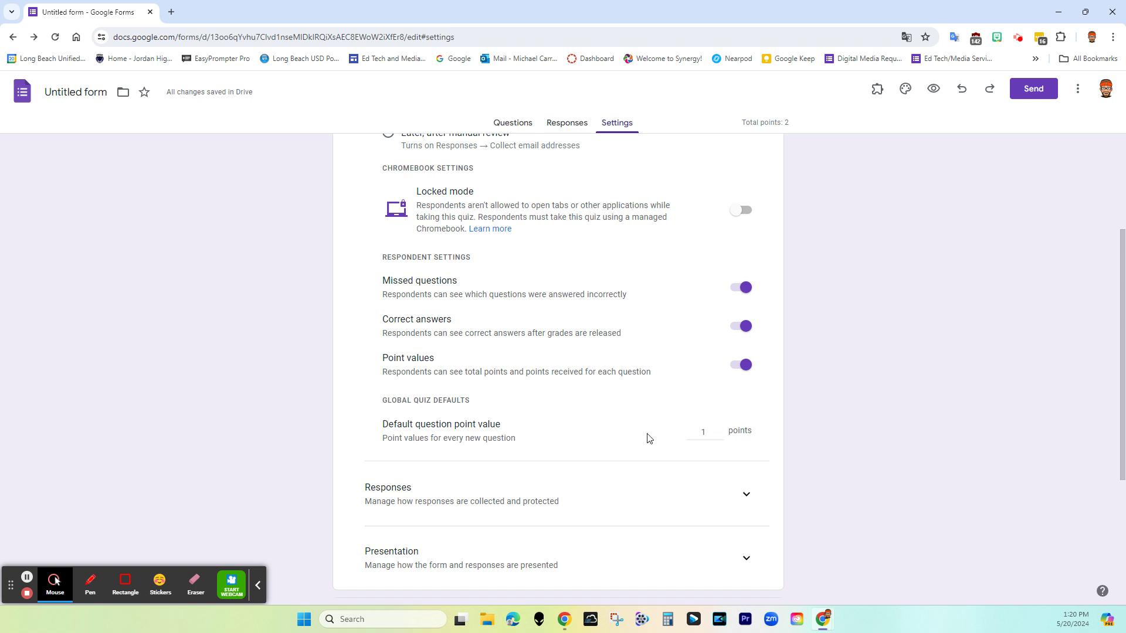
Expand the Responses settings and turn on 'Limit to 1 response'
left_click(649, 493)
left_click(745, 493)
scroll(574, 439, "down", 1)
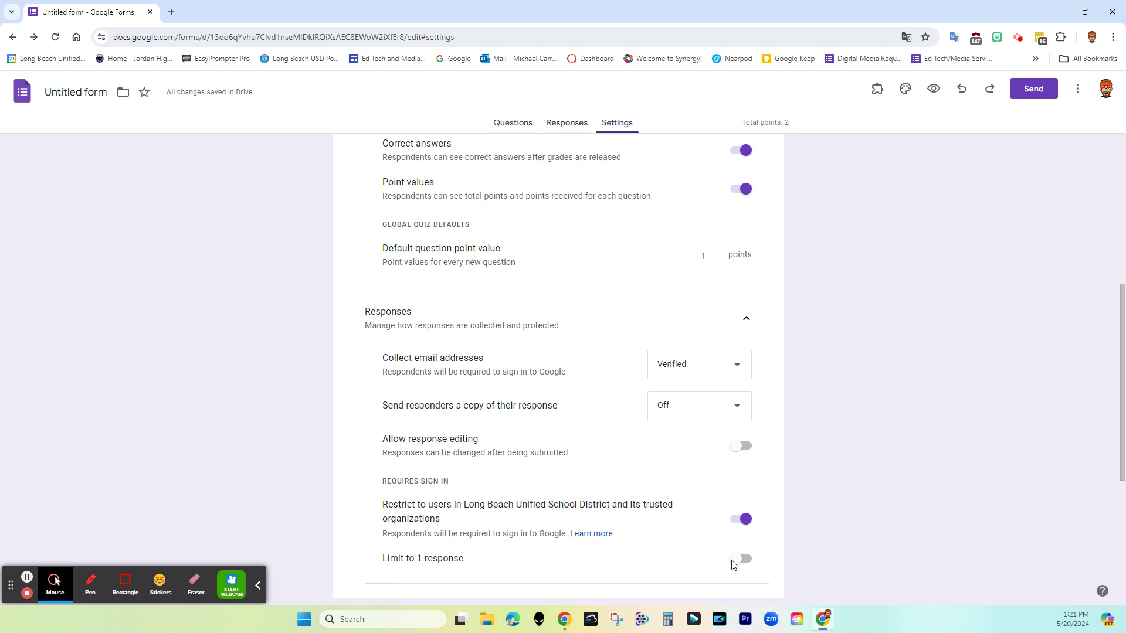
left_click(744, 561)
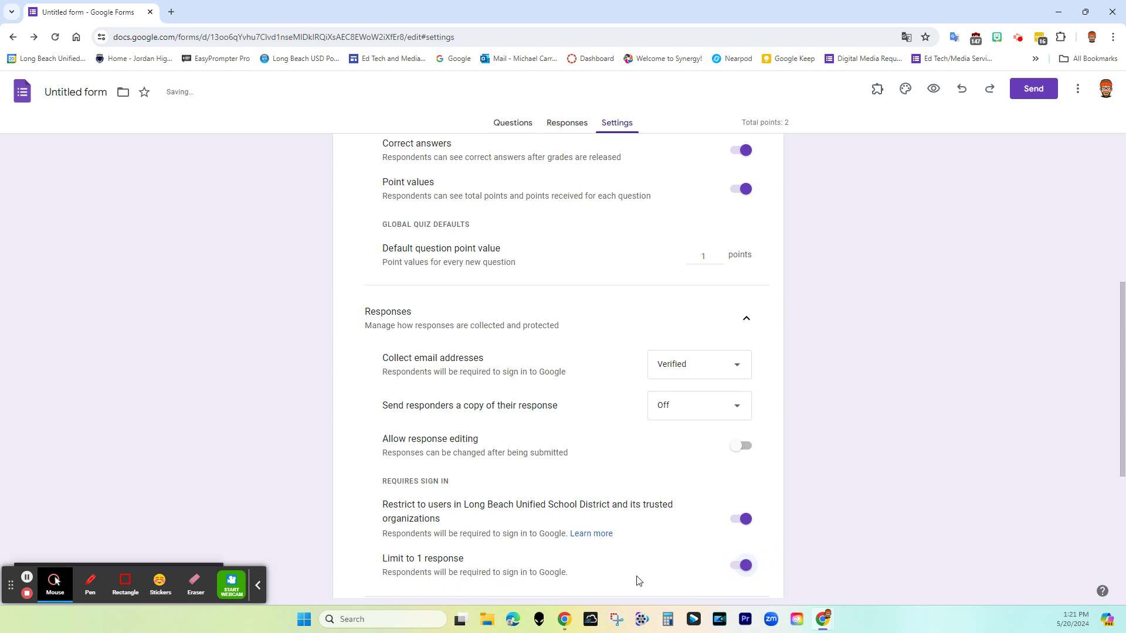
scroll(637, 580, "down", 2)
scroll(638, 580, "up", 2)
scroll(637, 580, "down", 3)
scroll(645, 563, "up", 4)
scroll(655, 548, "up", 2)
scroll(653, 547, "down", 7)
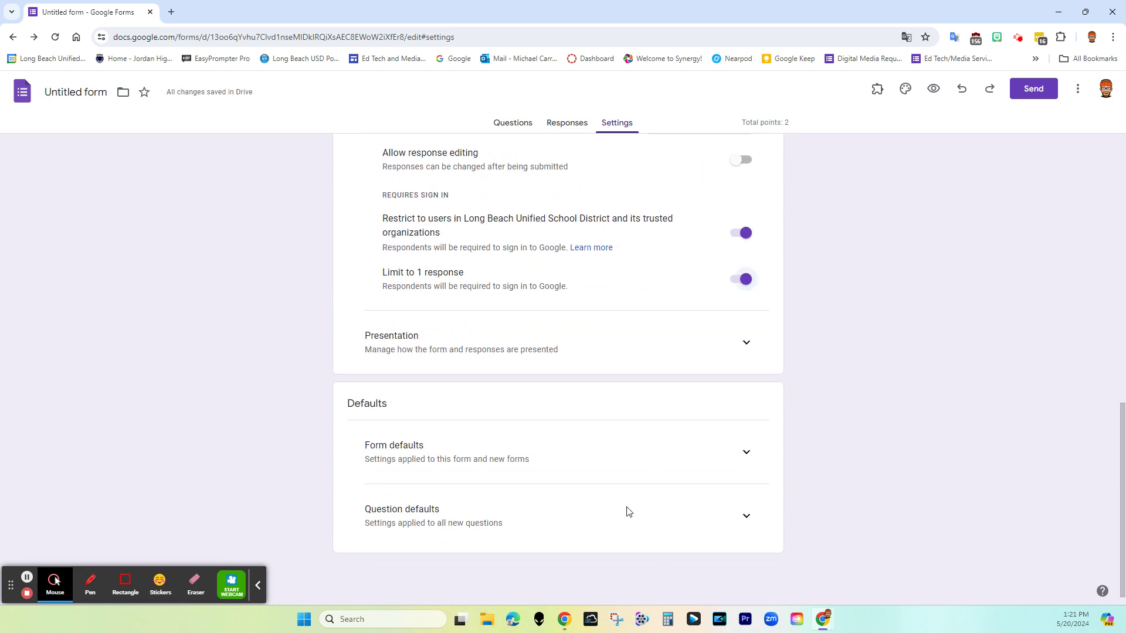
Under Presentation, turn on 'Show progress bar' and 'Shuffle question order'
left_click(745, 343)
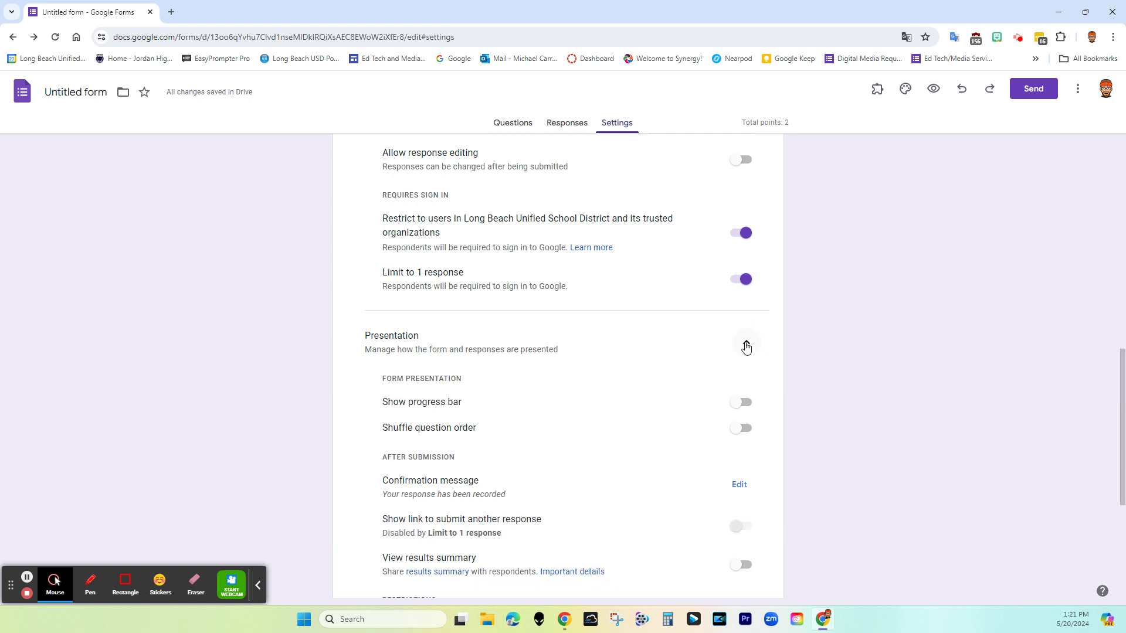
left_click(752, 407)
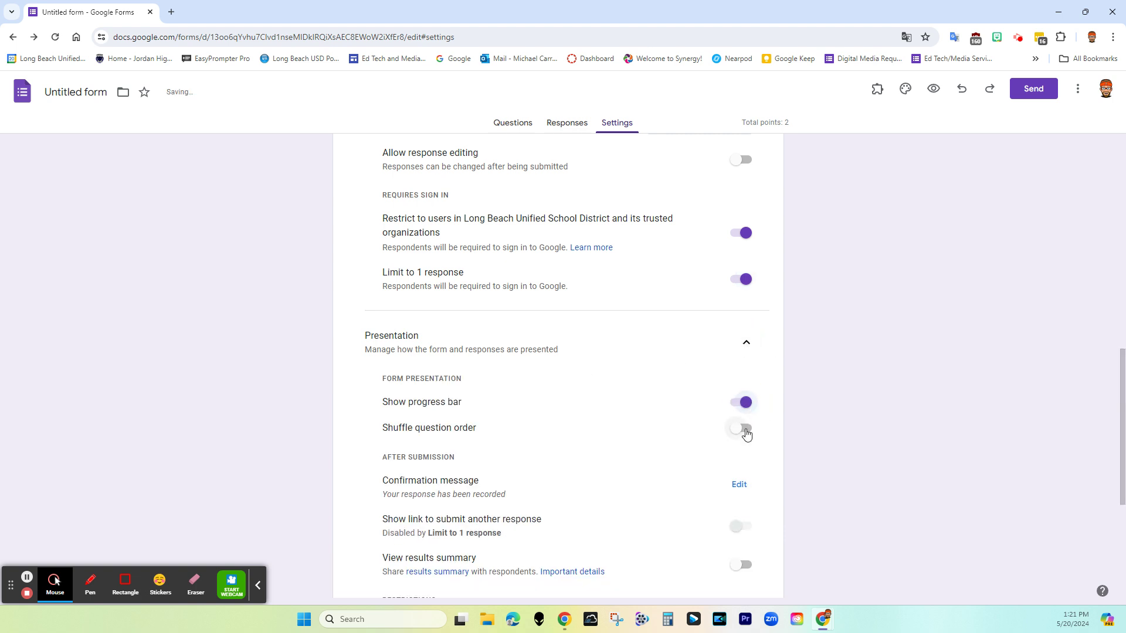
left_click(747, 433)
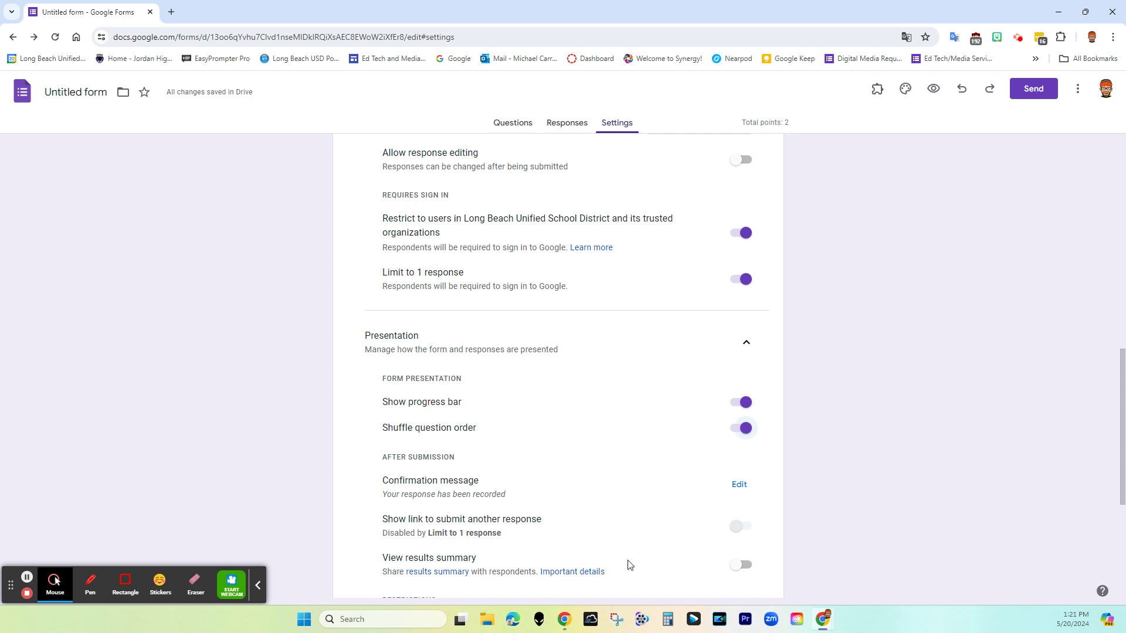
Expand Form defaults and Question defaults, then return to the Questions view
scroll(626, 565, "down", 2)
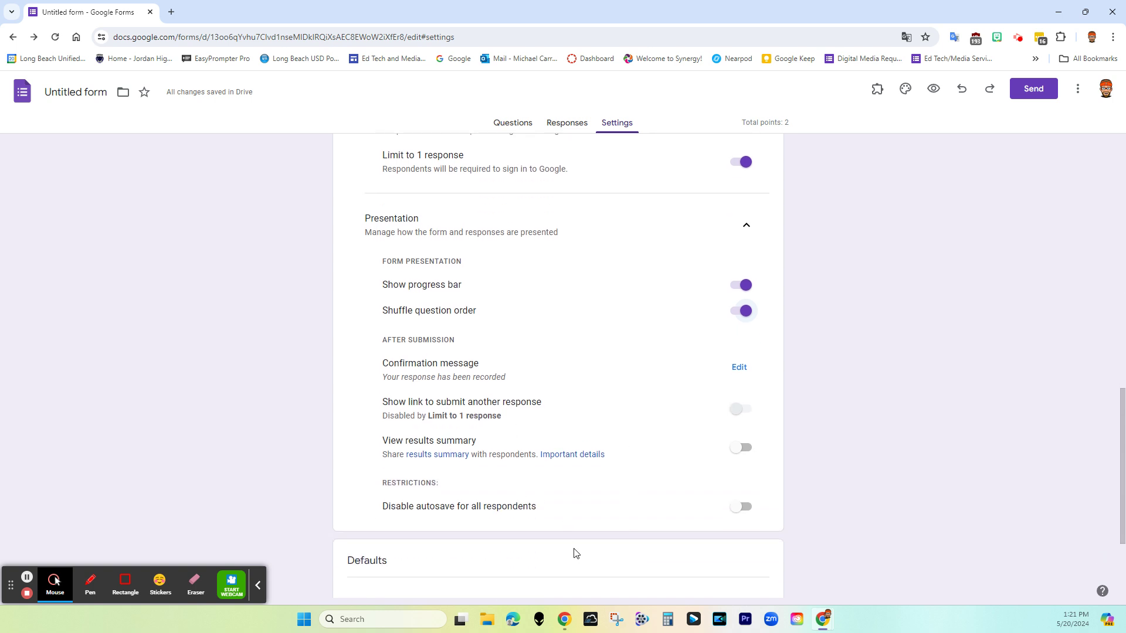
scroll(574, 553, "down", 1)
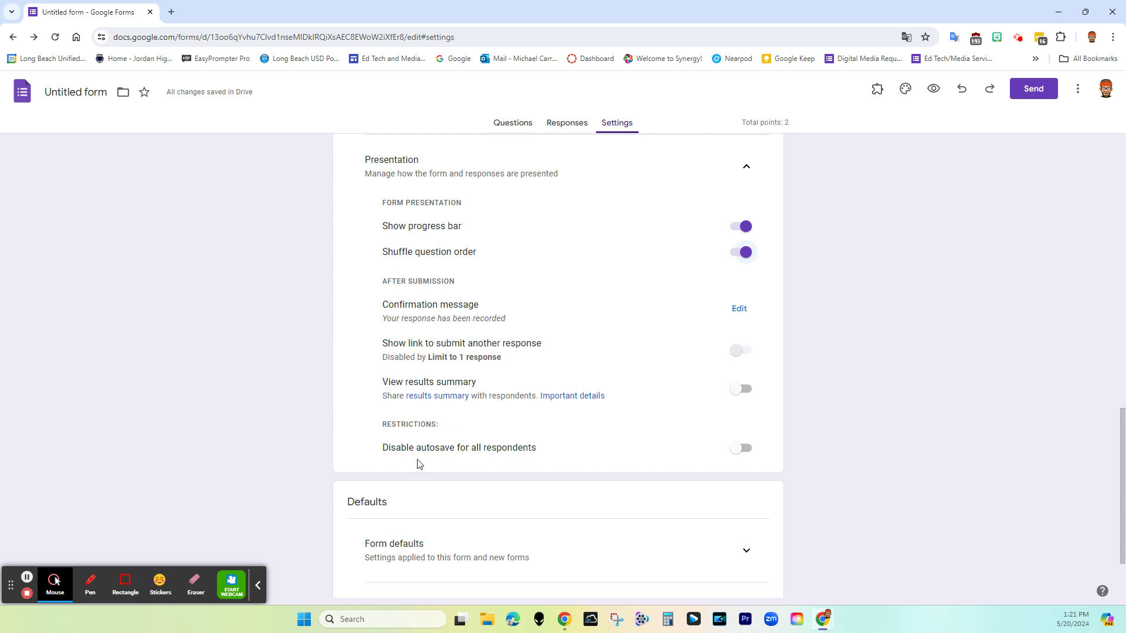
scroll(542, 531, "down", 2)
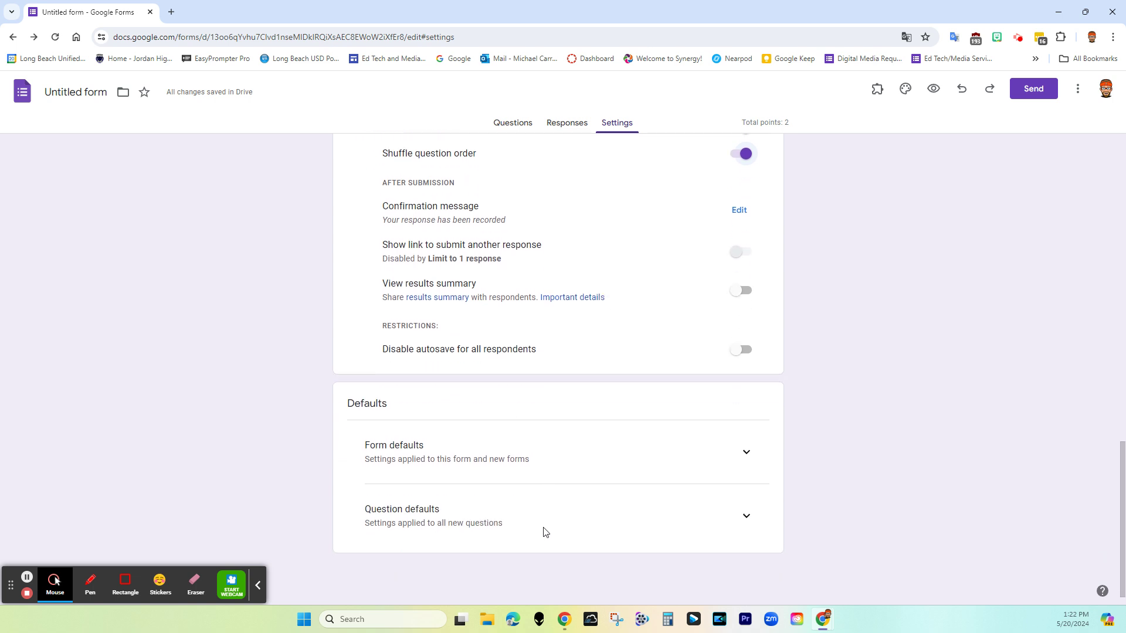
left_click(748, 452)
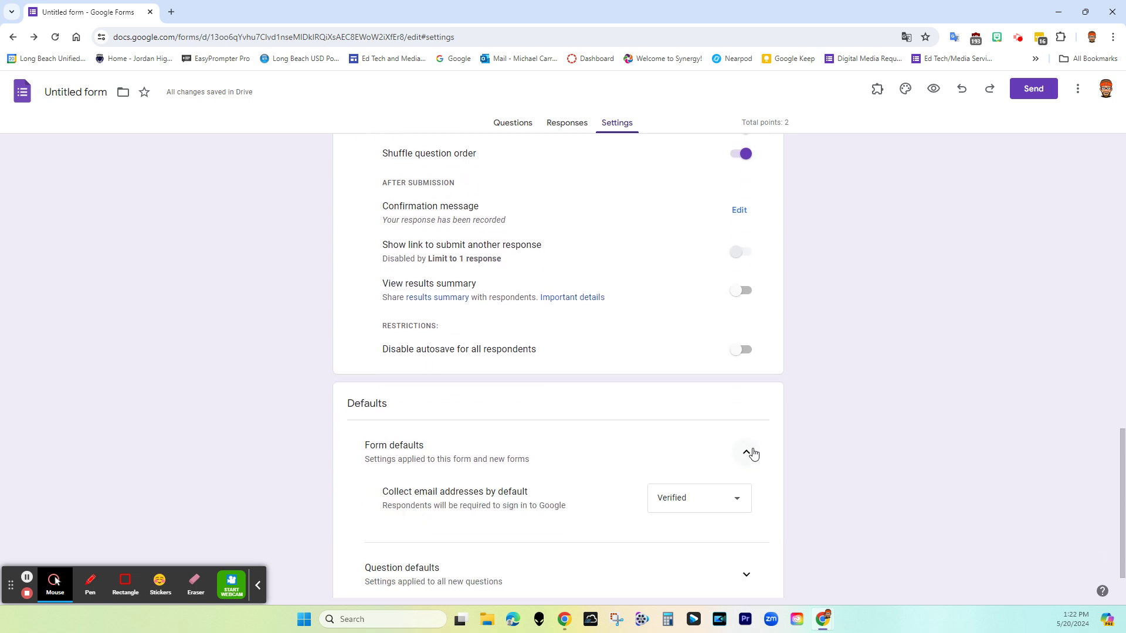
scroll(737, 501, "down", 1)
left_click(737, 509)
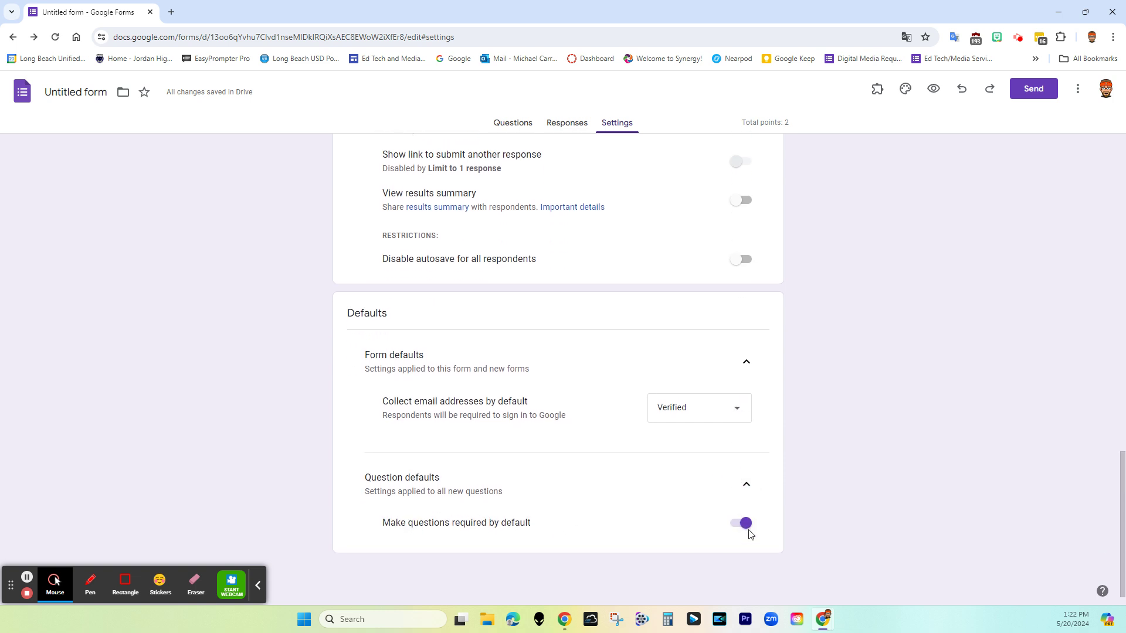
scroll(681, 535, "up", 15)
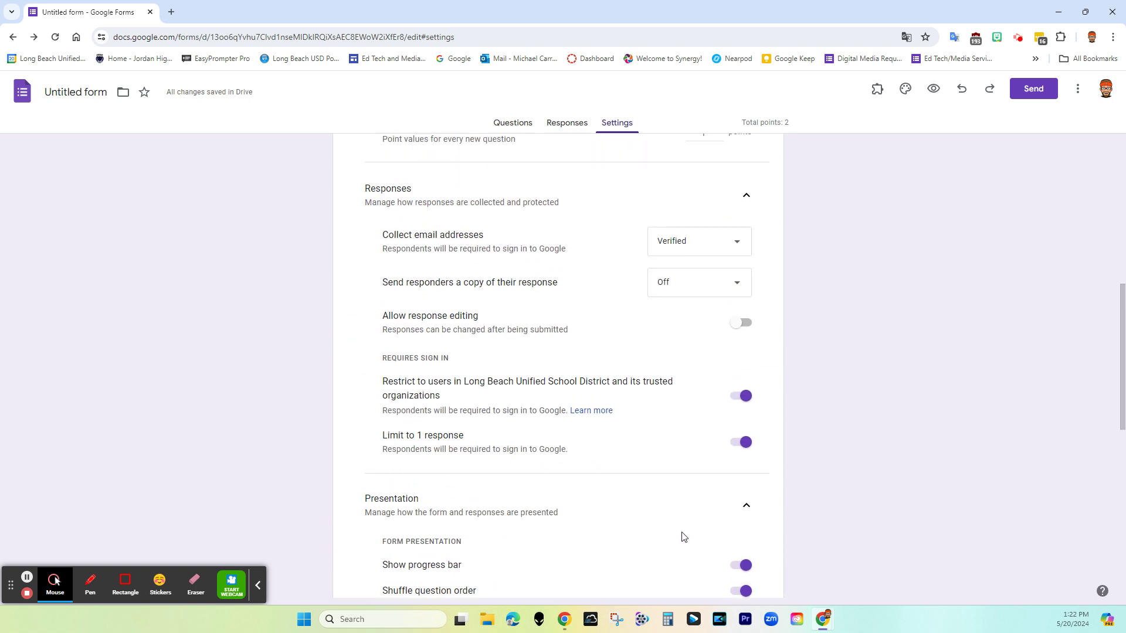
scroll(681, 536, "up", 1)
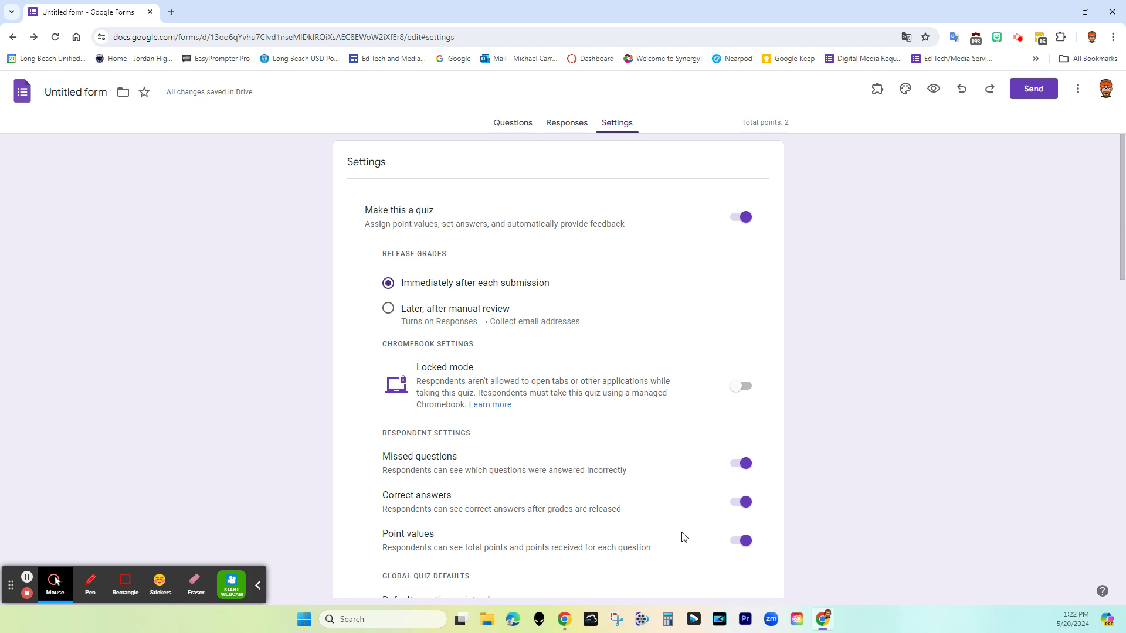
left_click(512, 123)
In the color question's answer key, mark Blue as correct without adding answer feedback
left_click(414, 329)
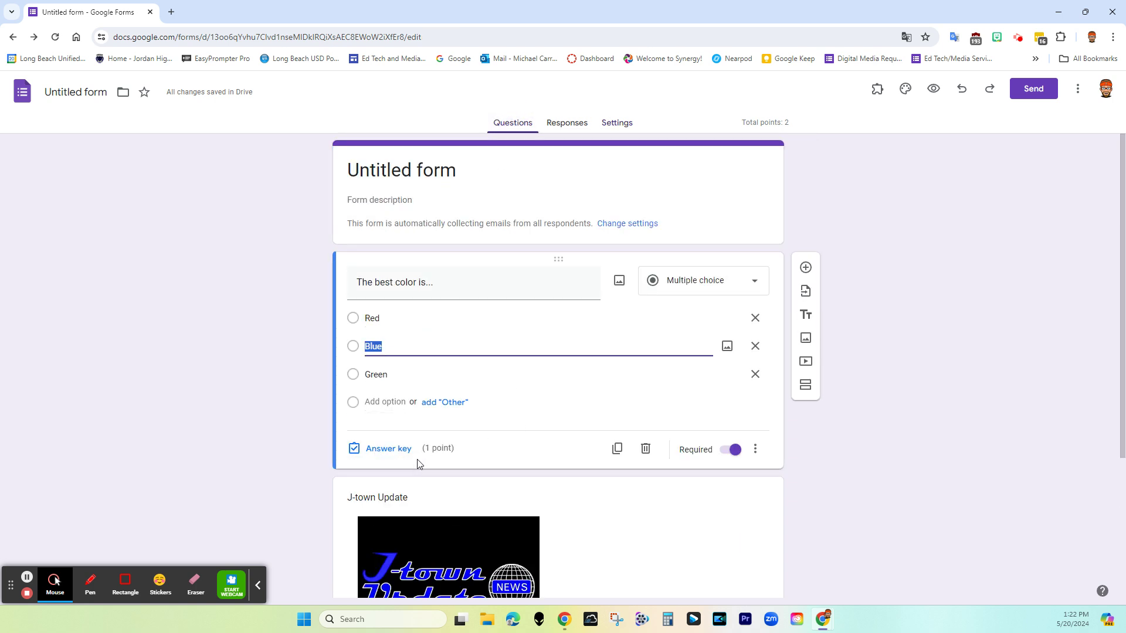
left_click(375, 449)
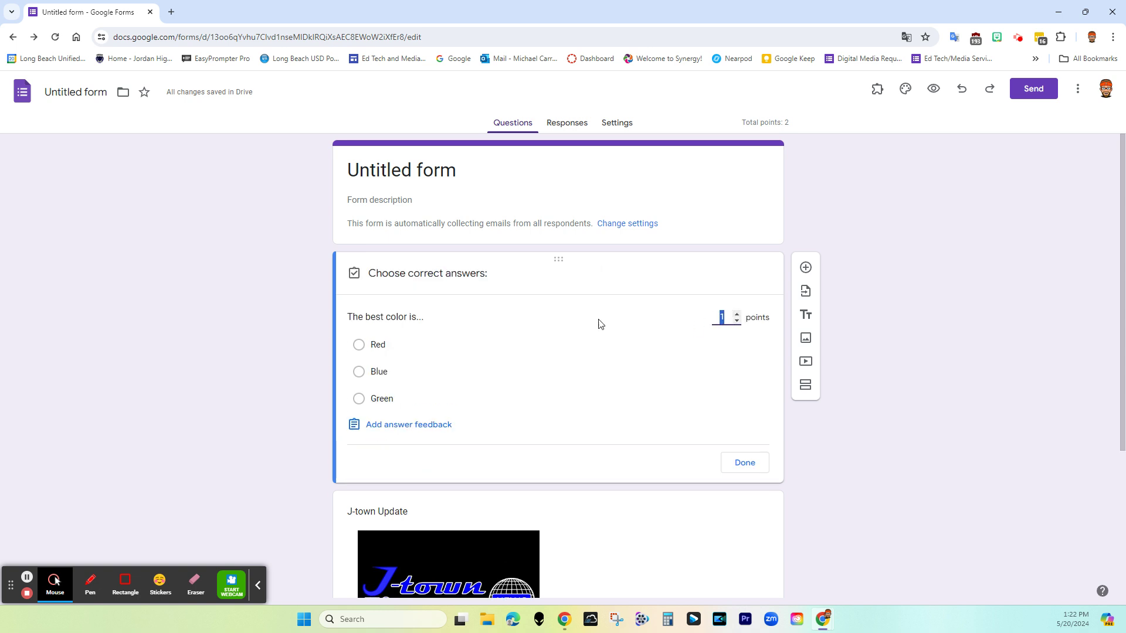
left_click(359, 371)
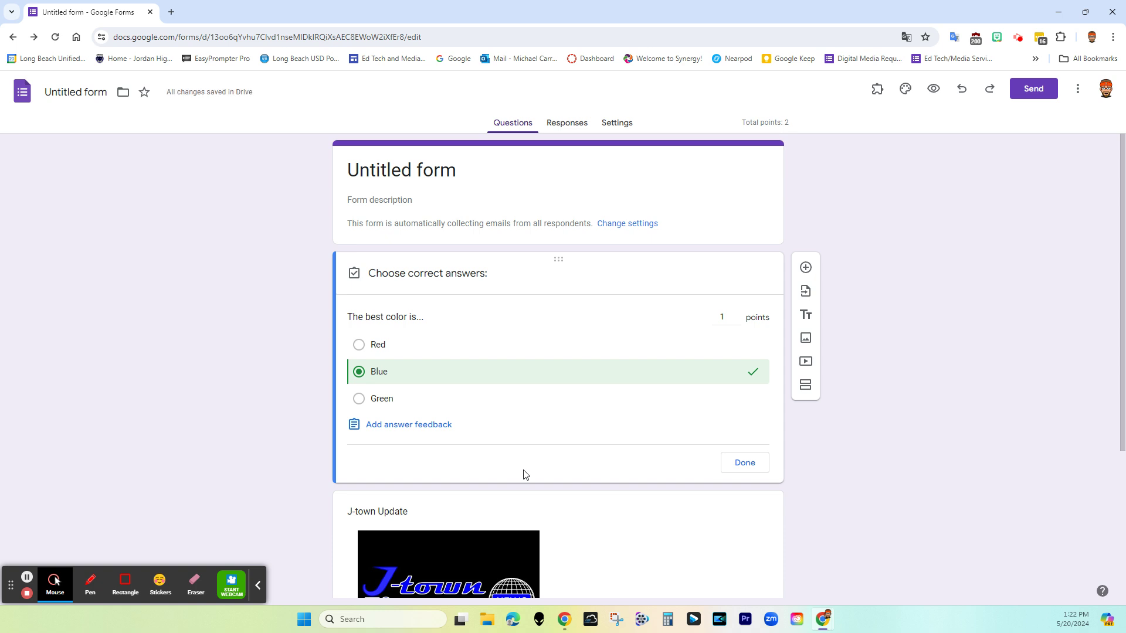
left_click(425, 432)
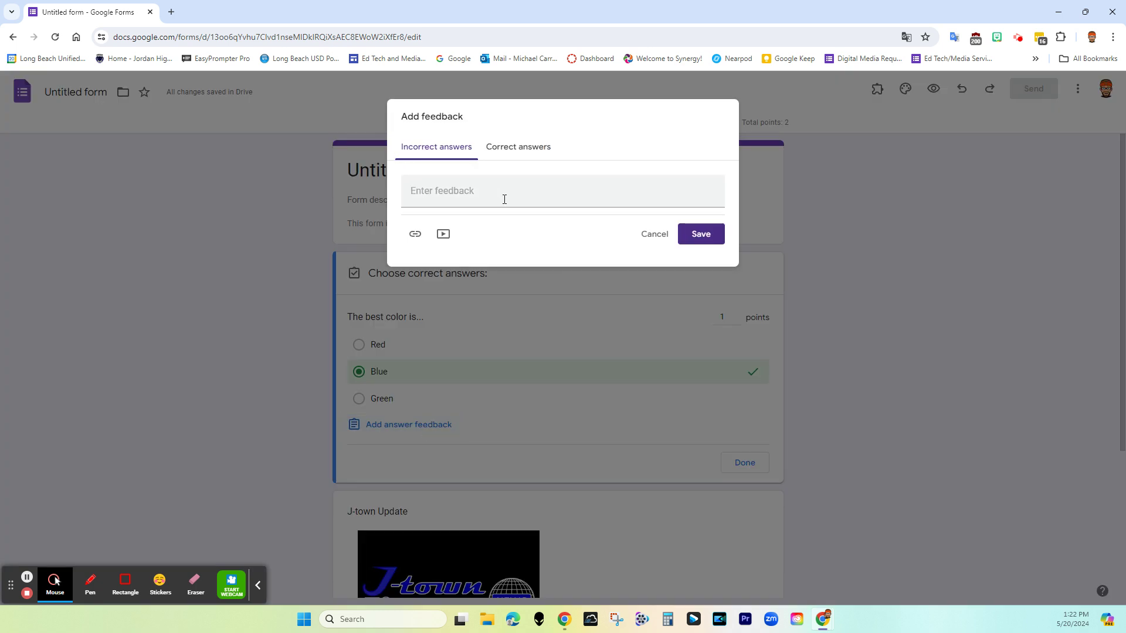
left_click(510, 147)
left_click(447, 150)
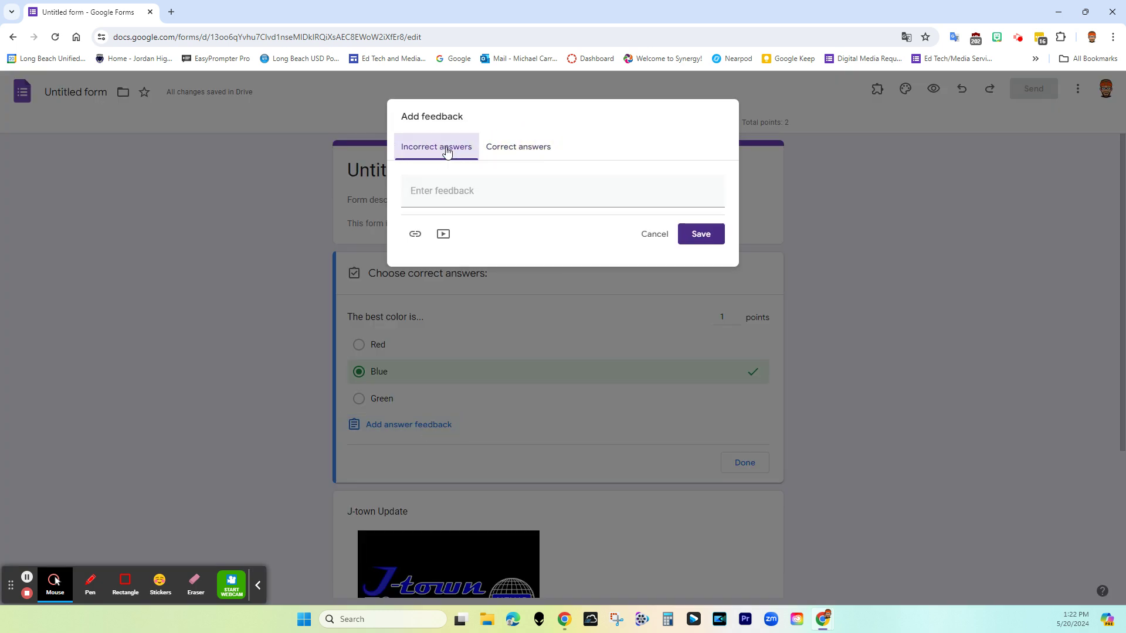
left_click(641, 238)
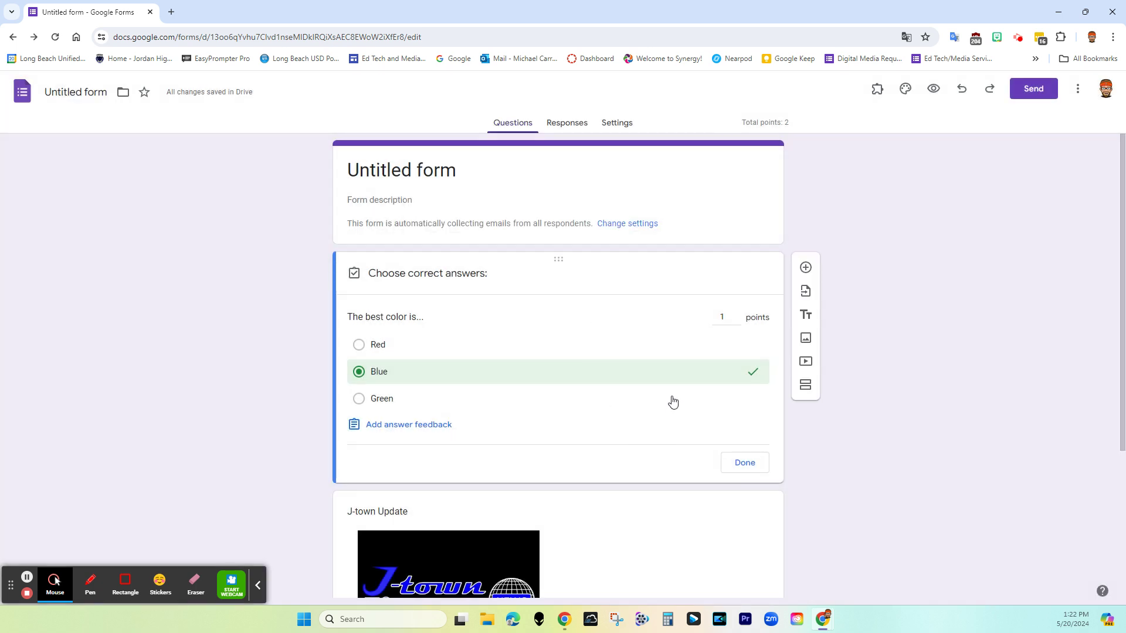
Make the color question worth 5 points and finish the answer key
left_click(737, 315)
left_click(737, 314)
left_click(737, 315)
left_click(737, 315)
left_click(730, 462)
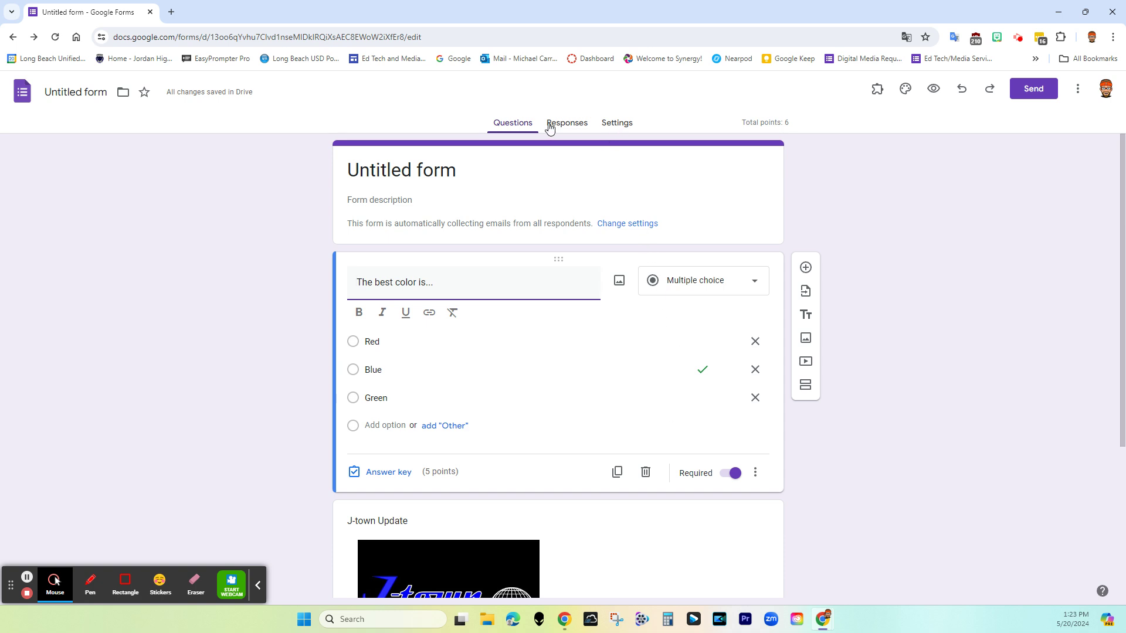
Switch to the Responses view, which shows 0 responses
left_click(580, 125)
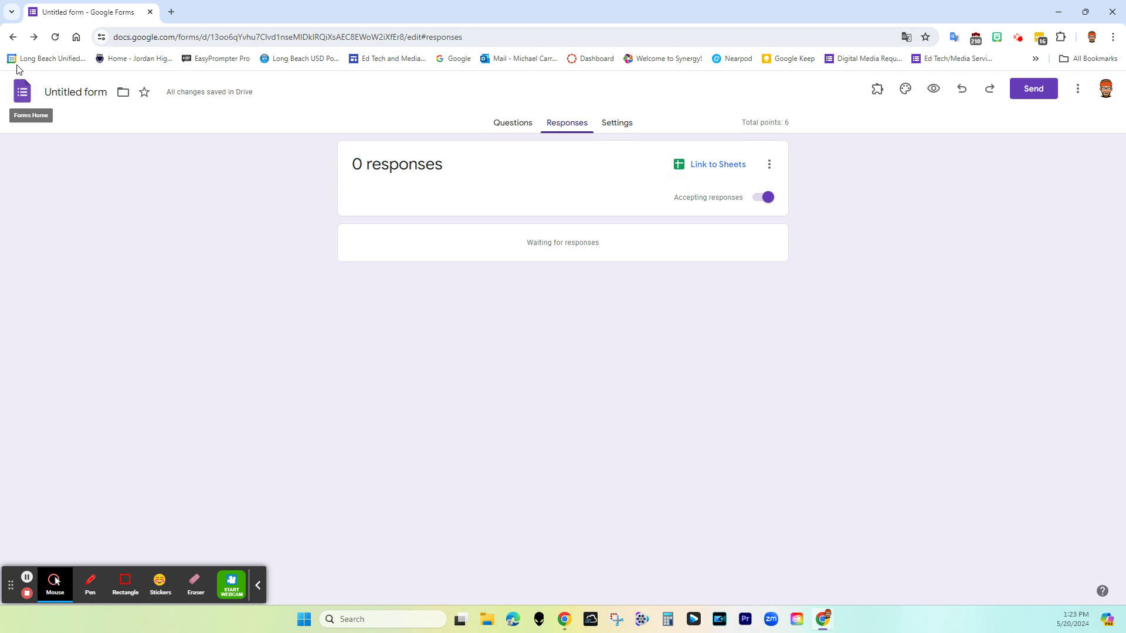
Return to the Google Forms home page with the recent forms list
left_click(13, 37)
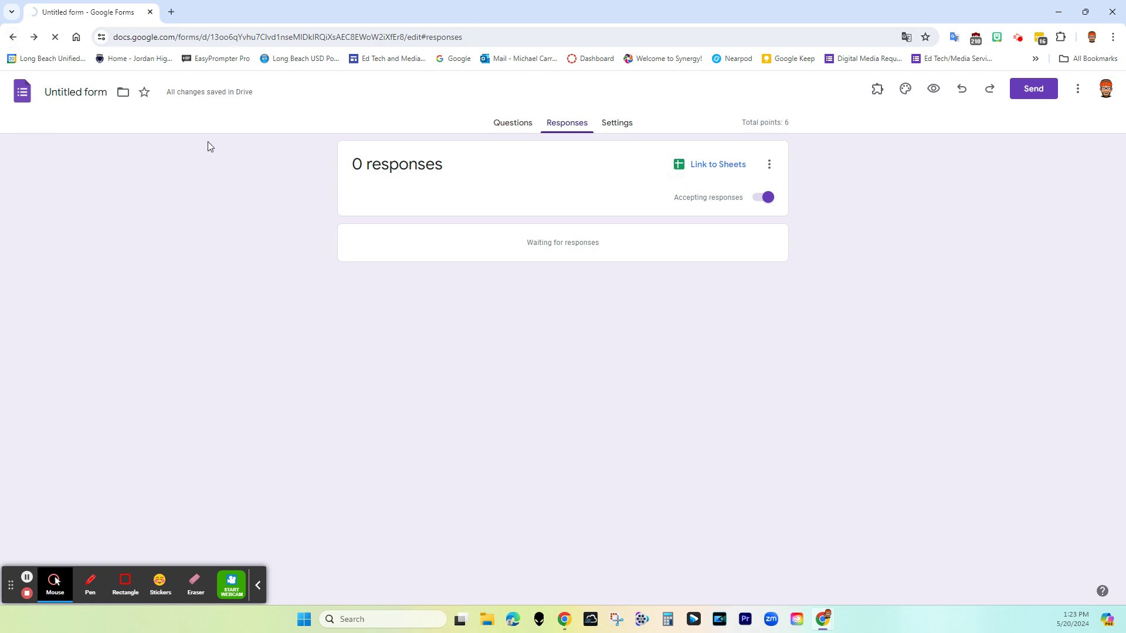